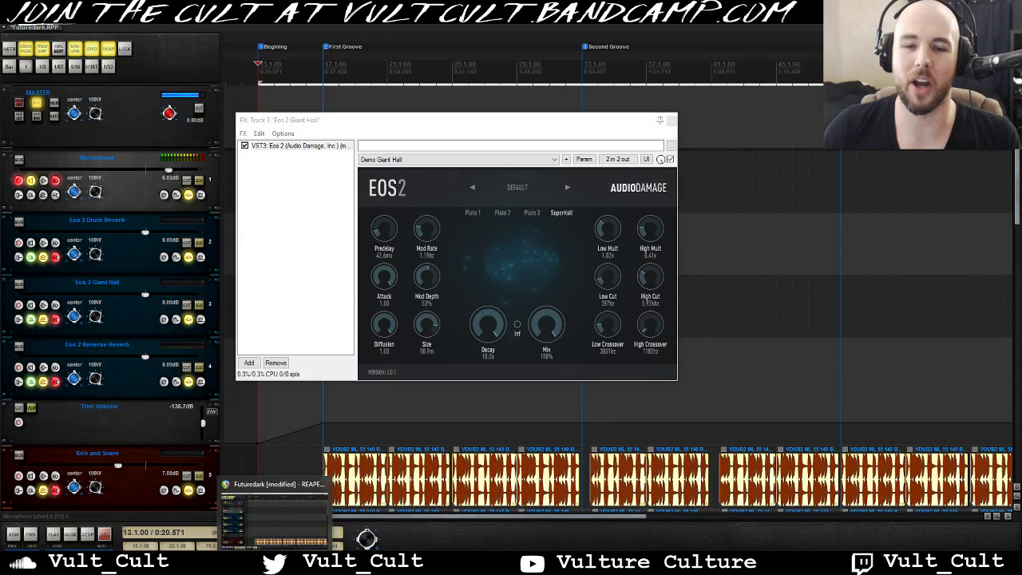
View the AD034 Eos 2 product page in the browser, then return to REAPER and play the drum groove dry.
left_click(367, 538)
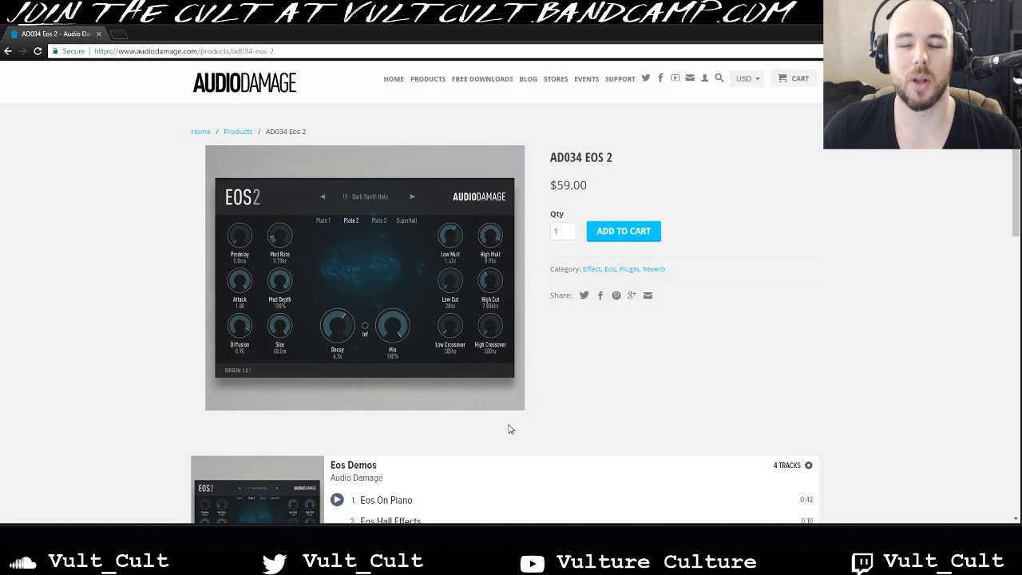
key("alt+Tab")
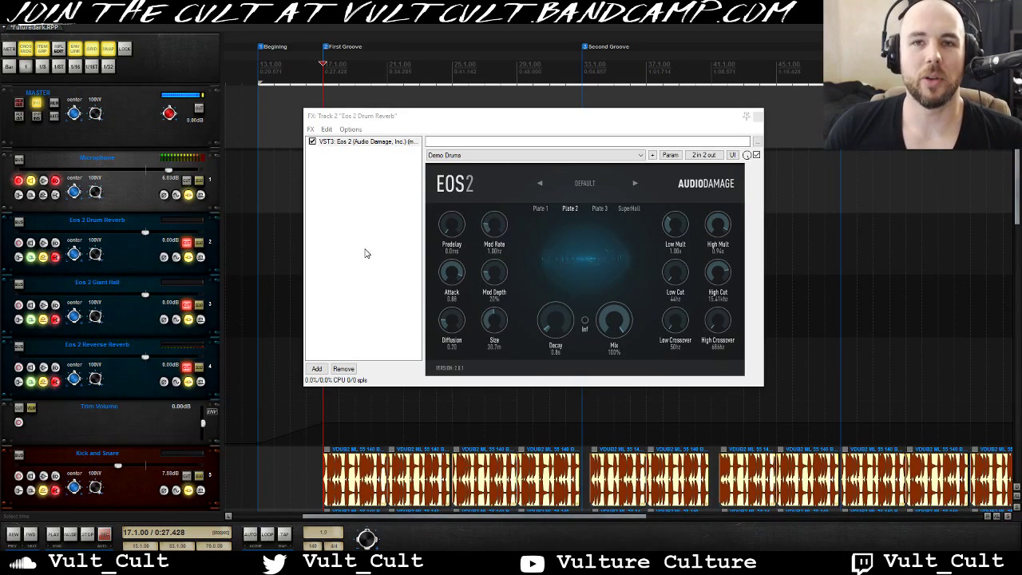
key("space")
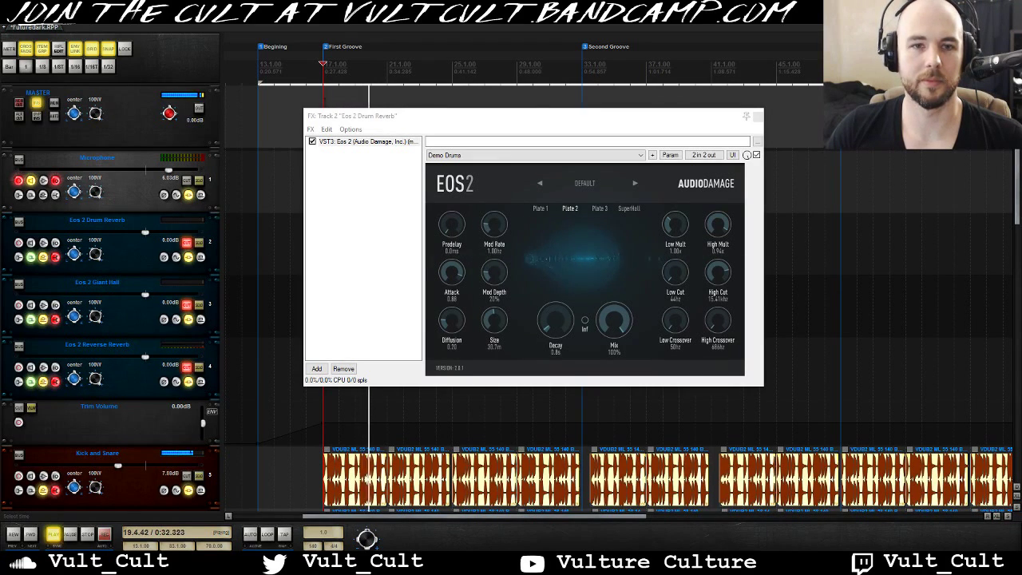
key("space")
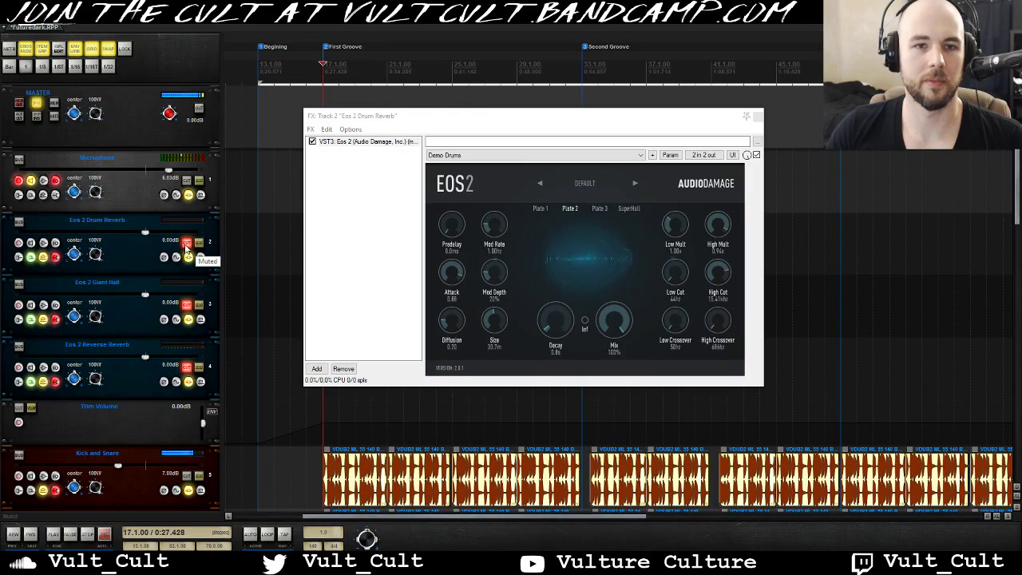
Unmute the Eos 2 Drum Reverb track and raise its reverb Decay to 2.0s while the groove plays.
left_click(187, 244)
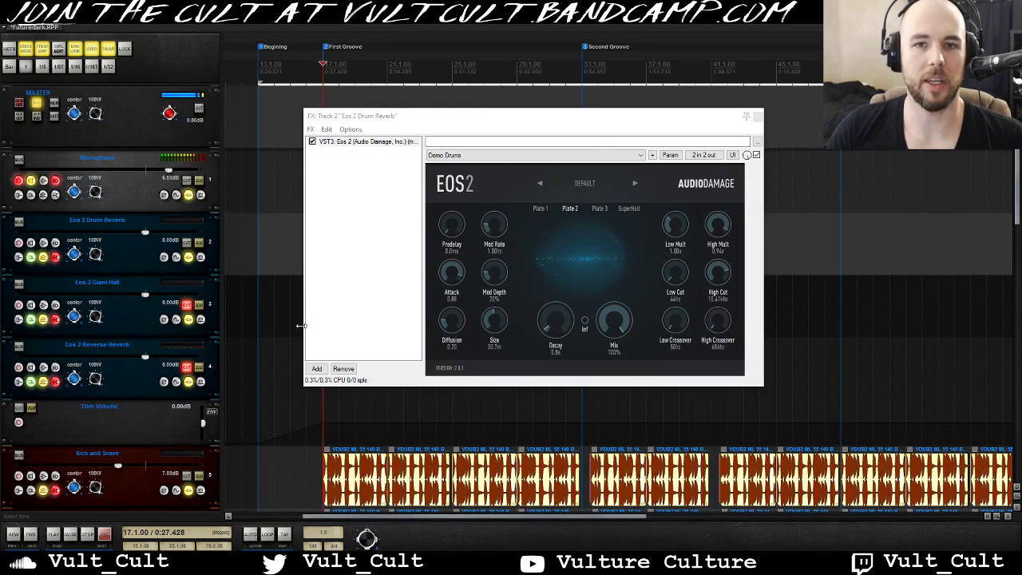
key("space")
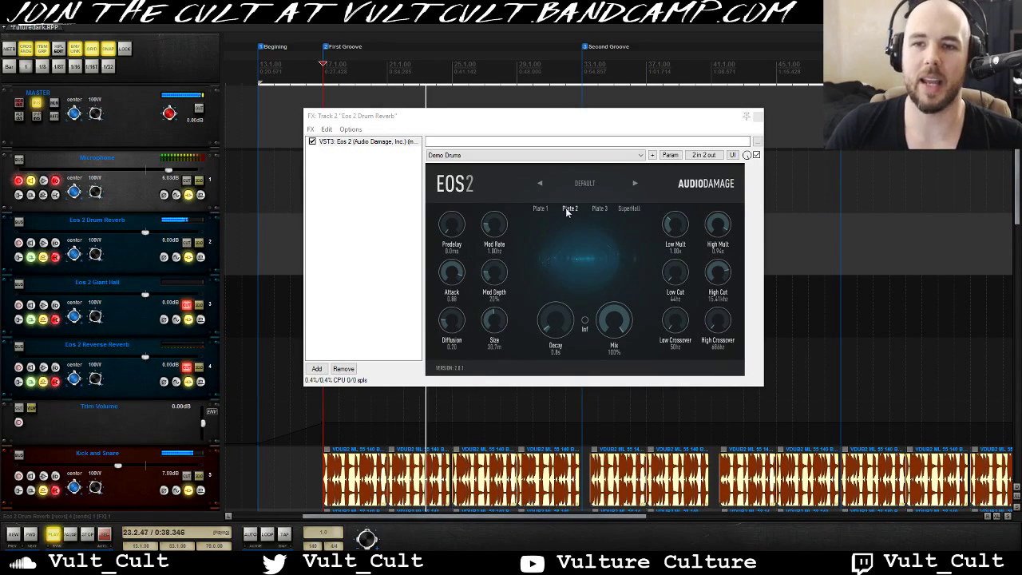
left_click(548, 332)
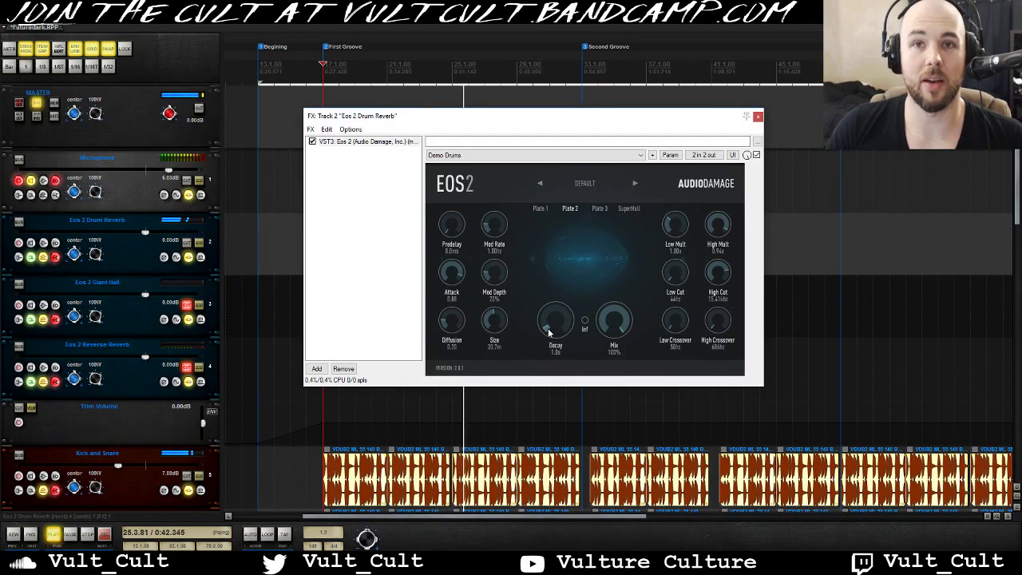
mouse_move(547, 332)
left_mouse_down()
mouse_move(557, 328)
mouse_move(545, 323)
left_mouse_up()
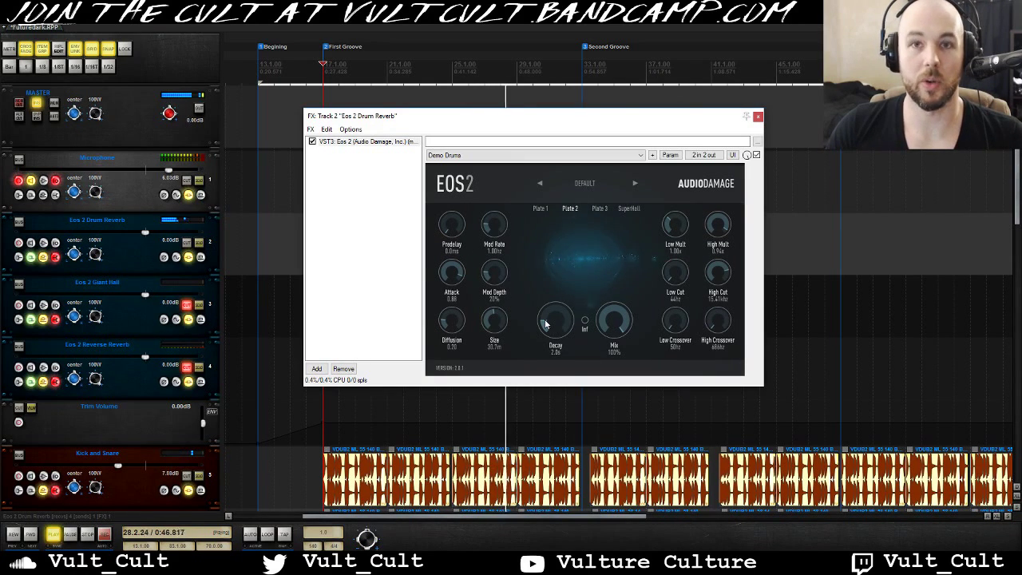
Audition the Plate 1, Plate 2, Plate 3 and SuperHall algorithms on the drum reverb during playback.
left_click(539, 210)
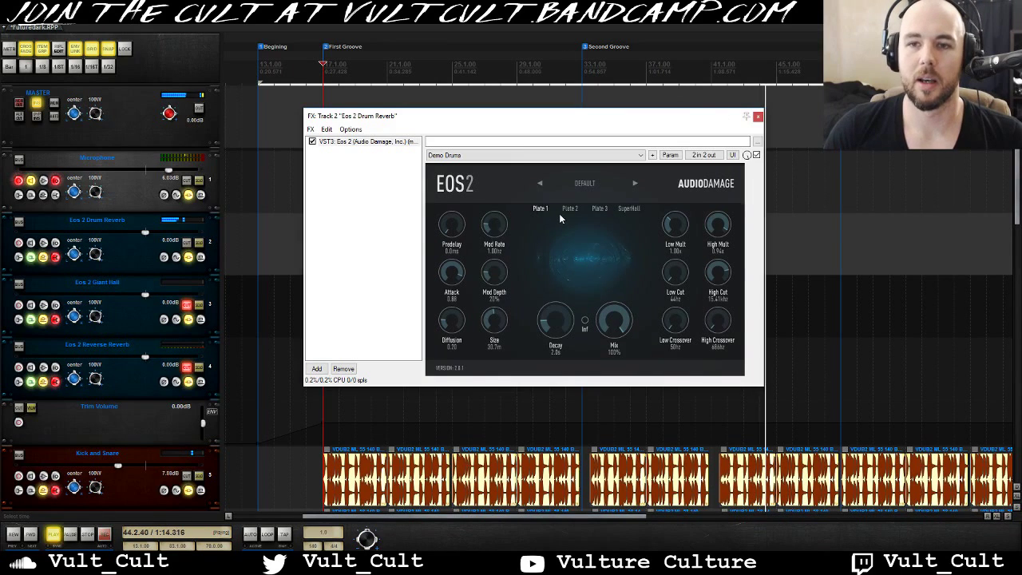
left_click(570, 209)
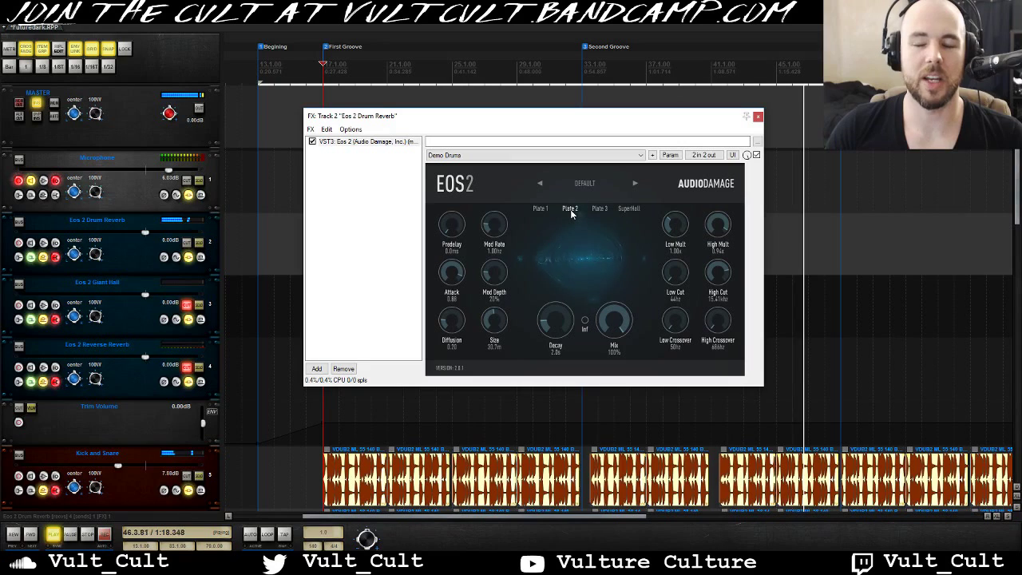
left_click(596, 208)
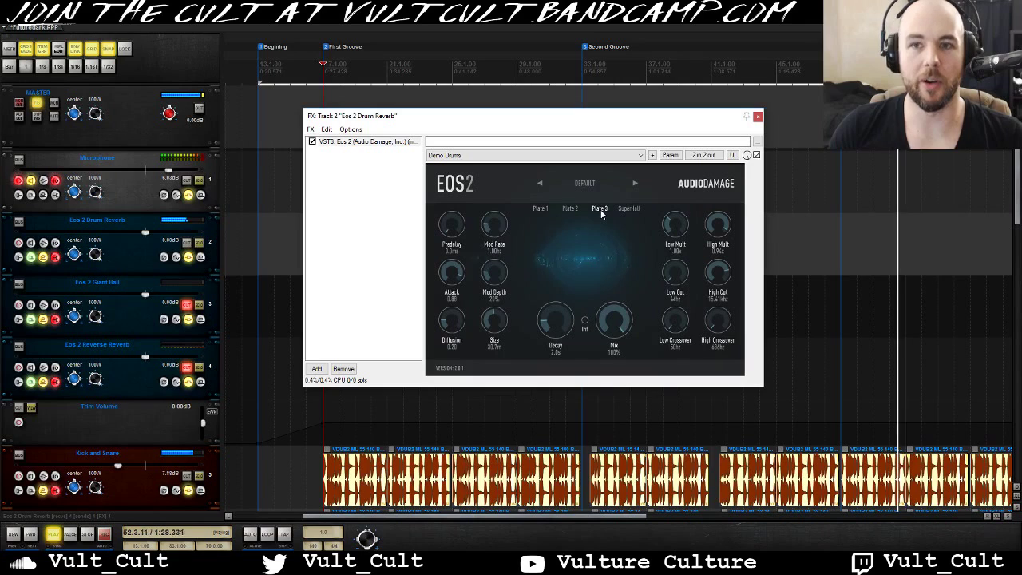
left_click(635, 209)
key("space")
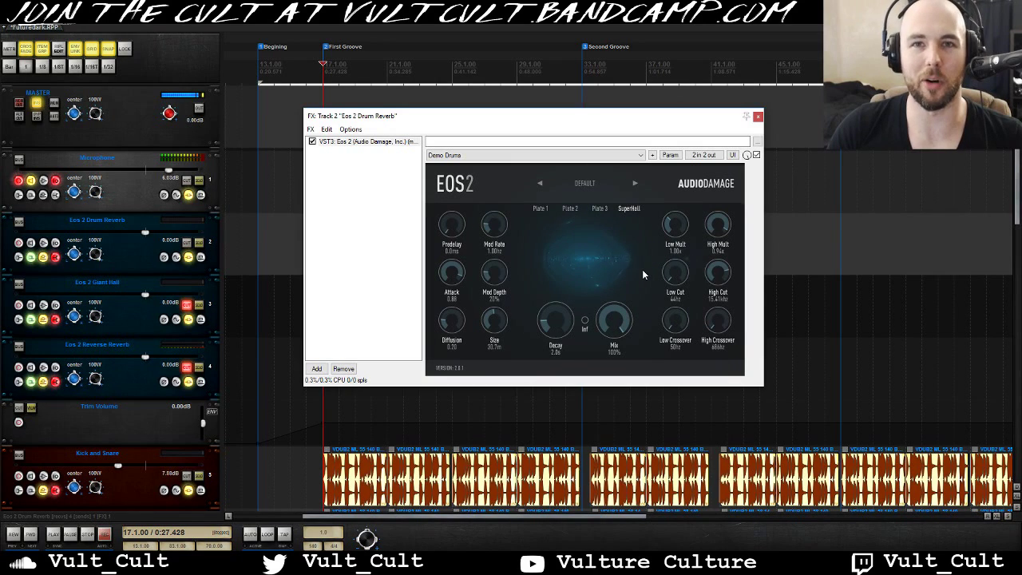
Play the groove with the SuperHall algorithm and raise Decay to 10.0s.
key("space")
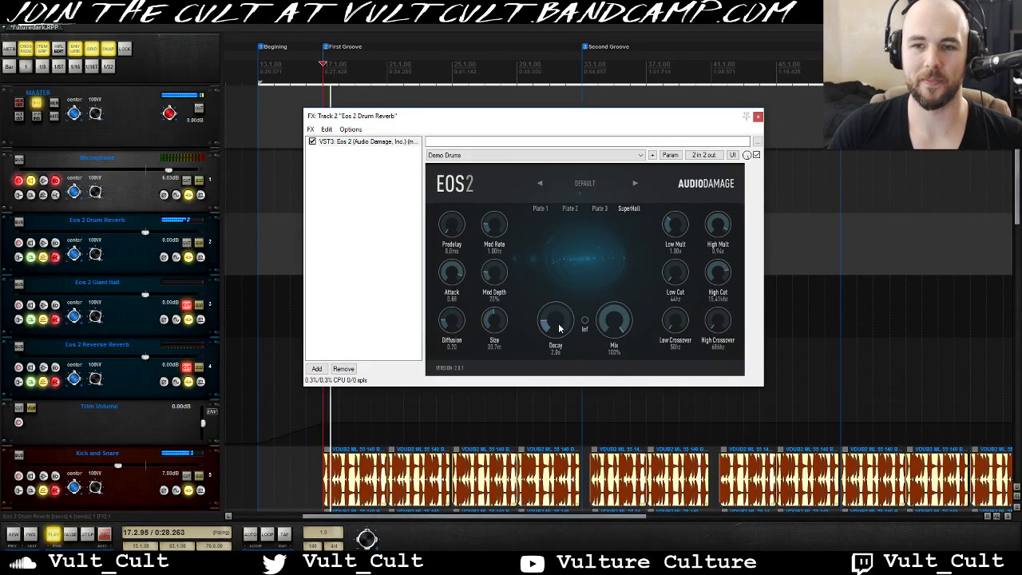
left_click_drag(559, 327, 585, 232)
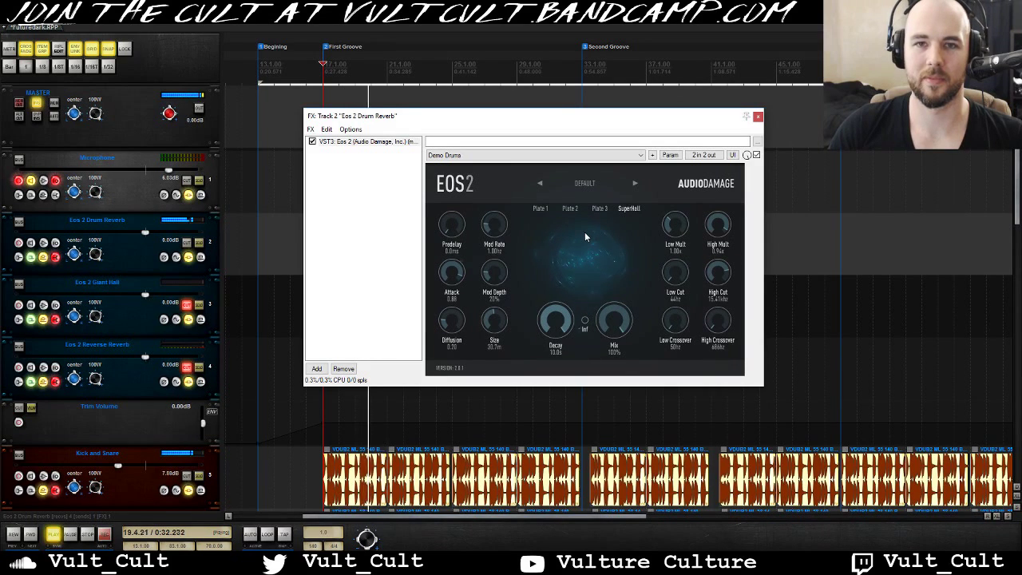
key("space")
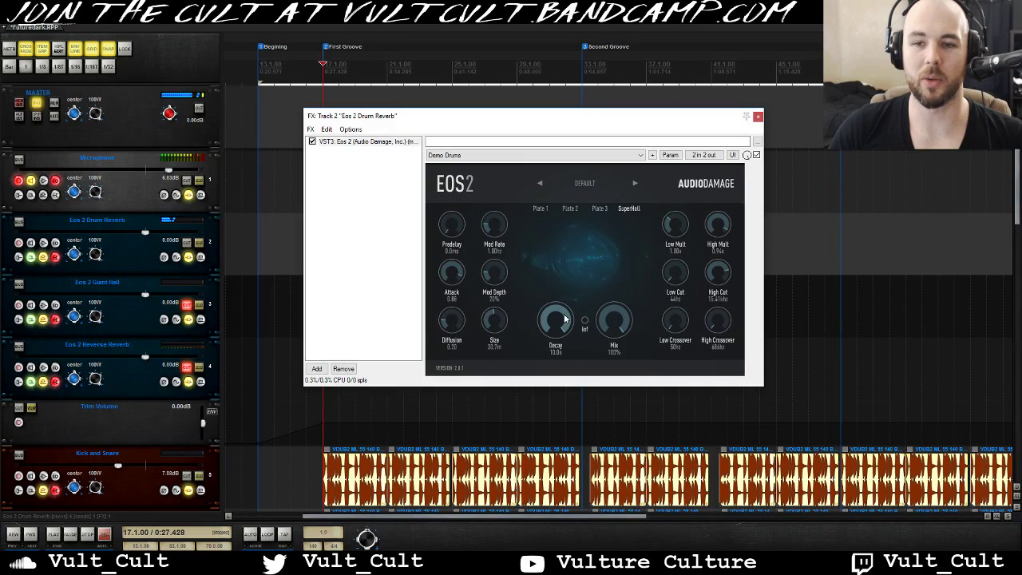
Set the drum reverb's Decay to 2.1s, switch its algorithm to Plate 2 and restart playback.
left_click_drag(535, 407, 573, 210)
left_click(570, 209)
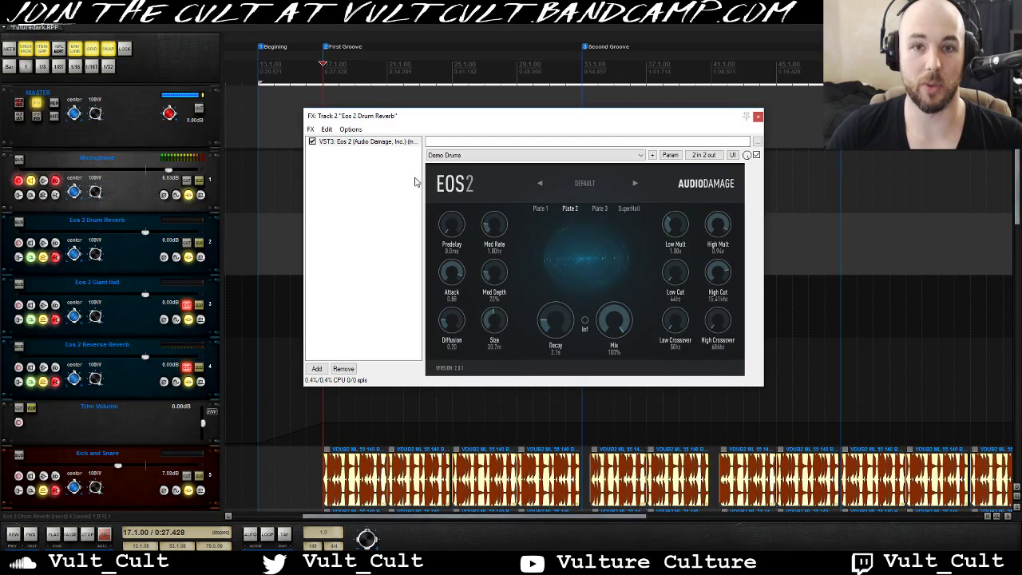
key("space")
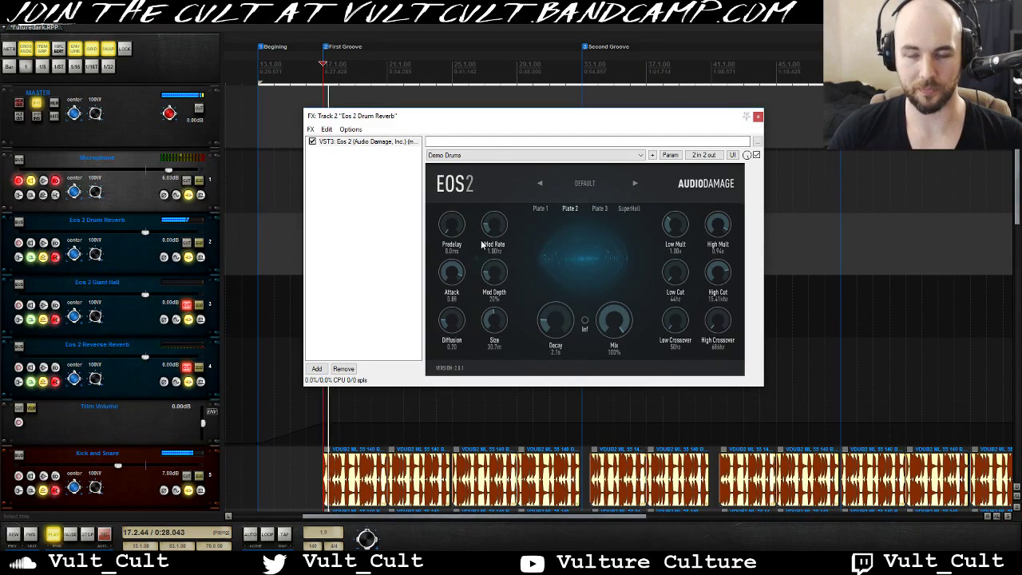
Try progressively longer Predelay amounts on the drum reverb during playback, then reset Predelay to 0.0ms.
left_click_drag(449, 231, 457, 214)
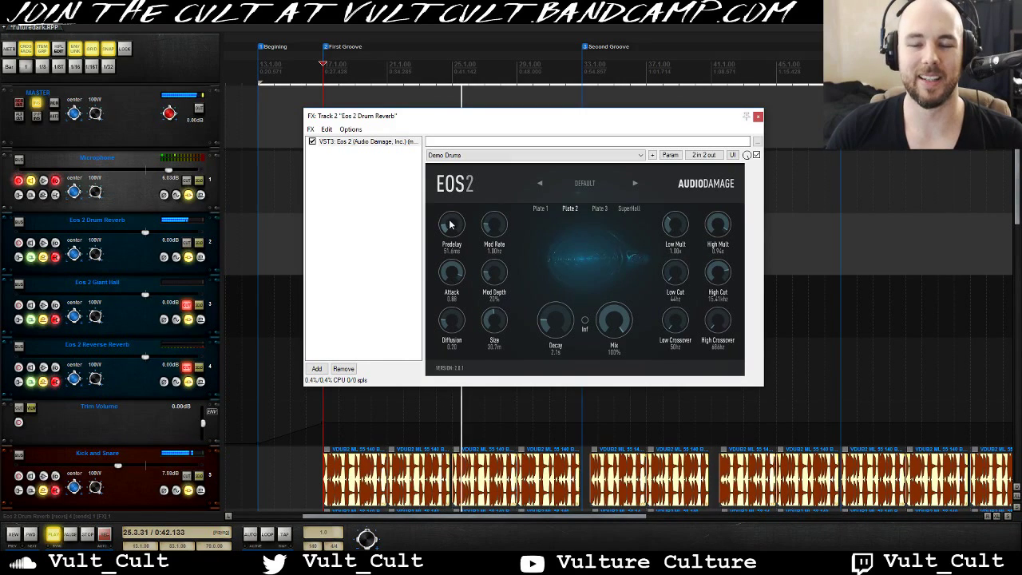
left_click_drag(453, 228, 463, 215)
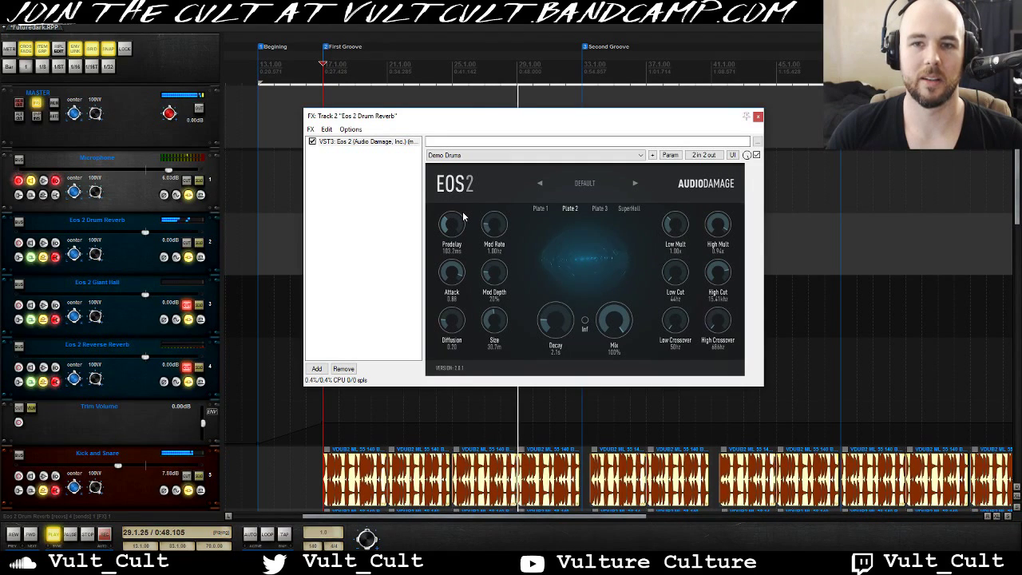
left_click_drag(463, 216, 480, 164)
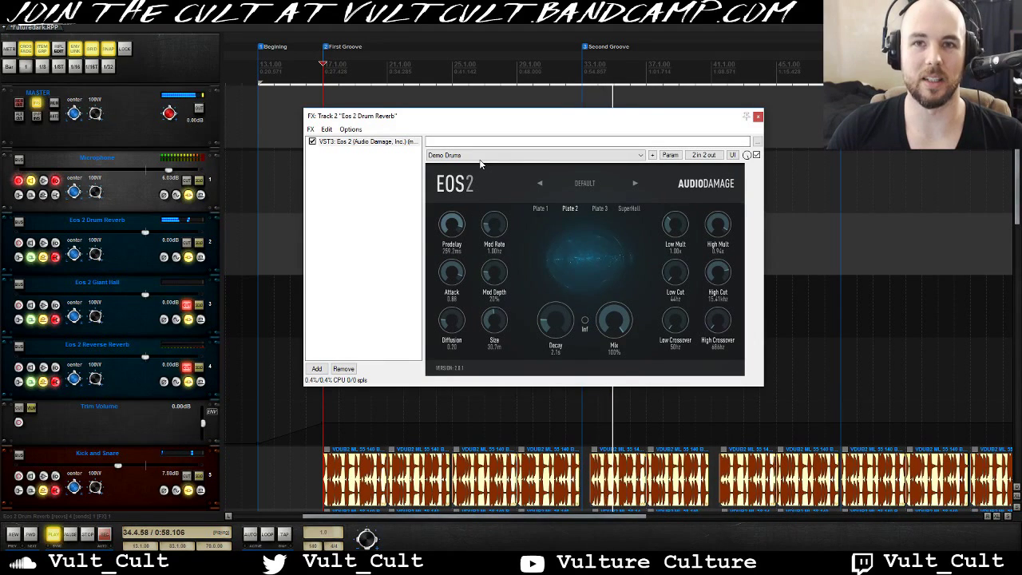
double_click(452, 224)
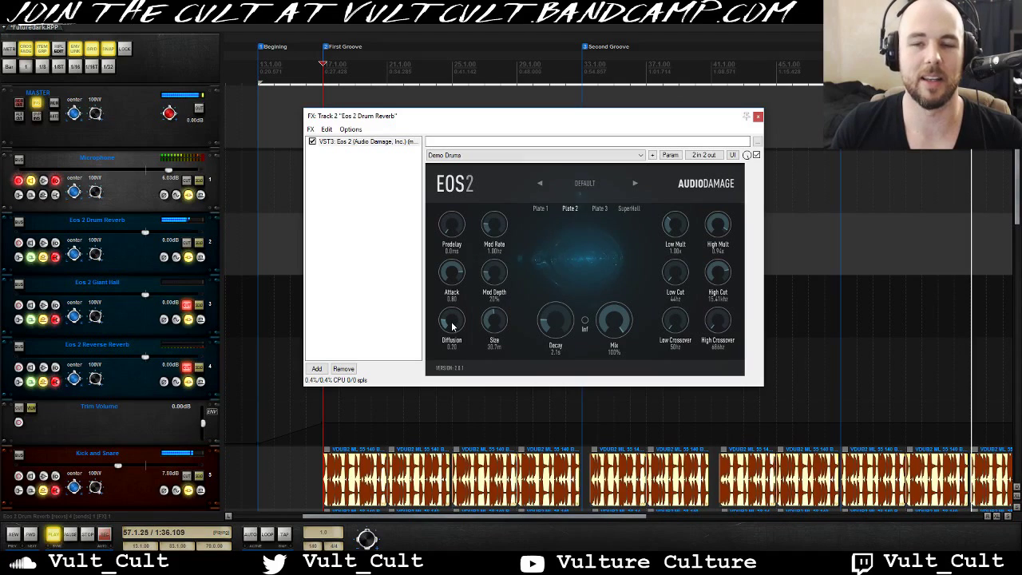
key("space")
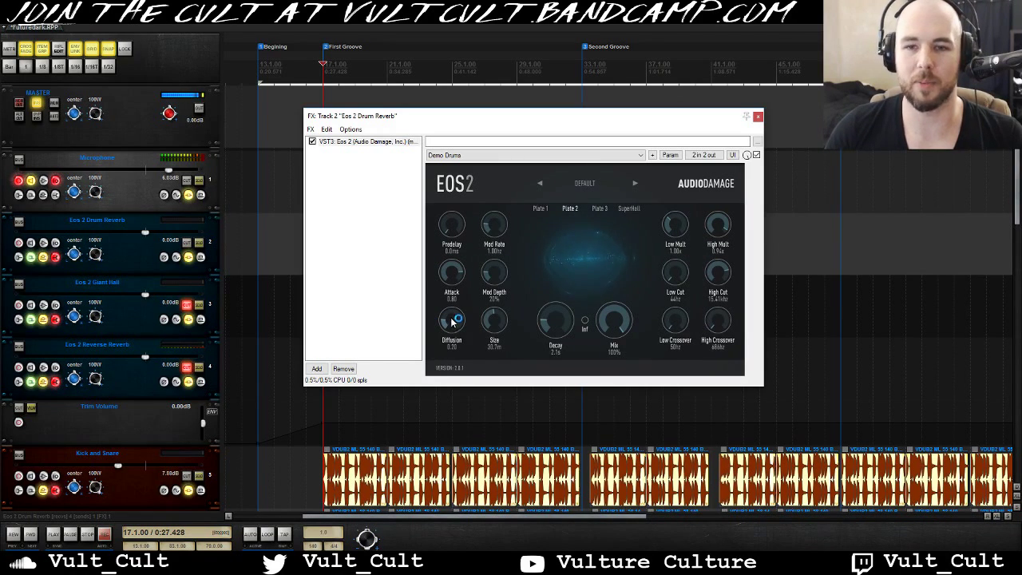
Solo the Microphone and Eos 2 Drum Reverb tracks and compare Diffusion at 1.00 and 0.00 during playback.
left_click(204, 193)
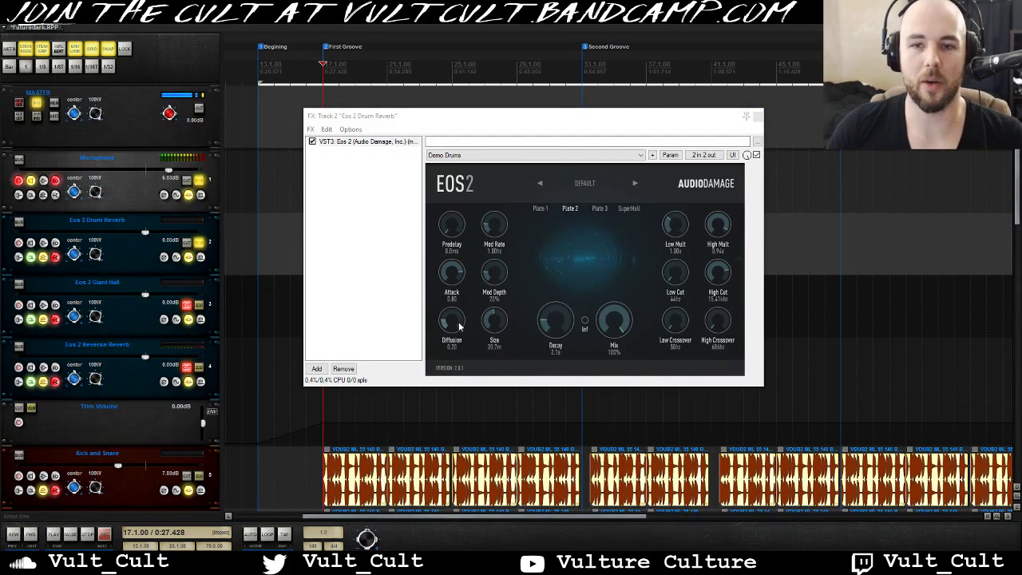
key("space")
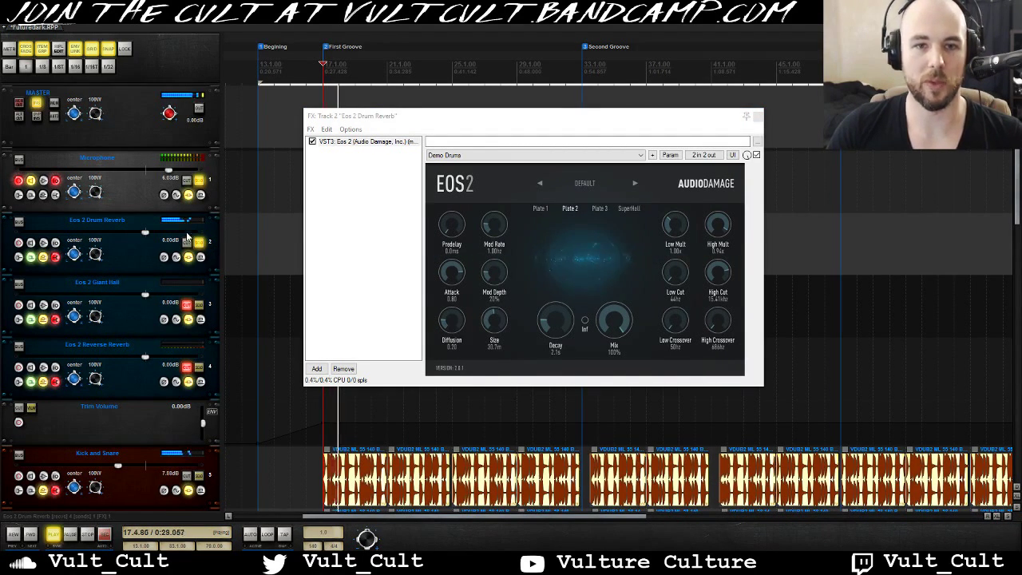
left_click(449, 323)
left_click_drag(449, 323, 454, 313)
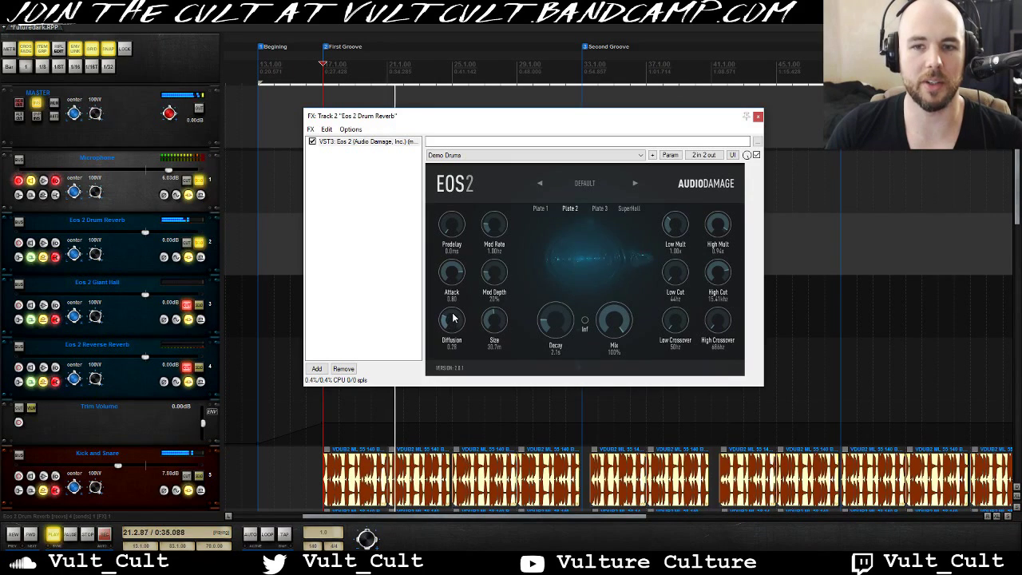
left_click_drag(462, 274, 472, 238)
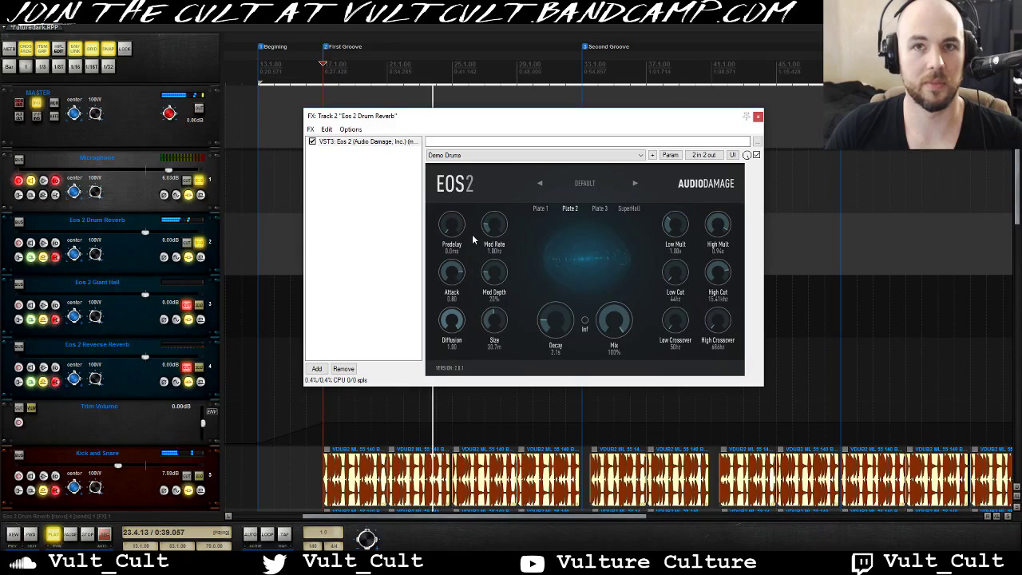
left_click_drag(473, 238, 473, 396)
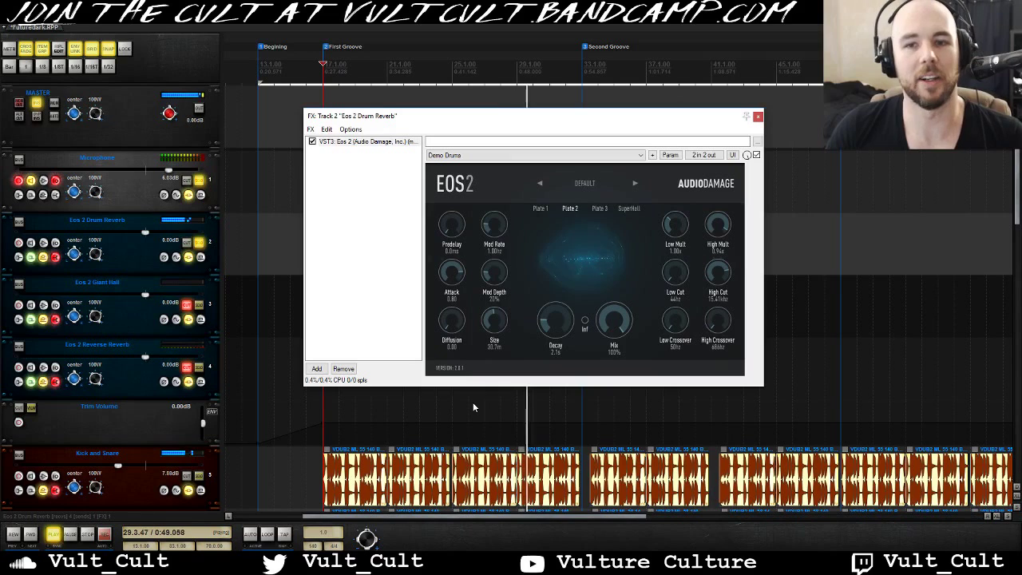
left_click_drag(449, 343, 493, 201)
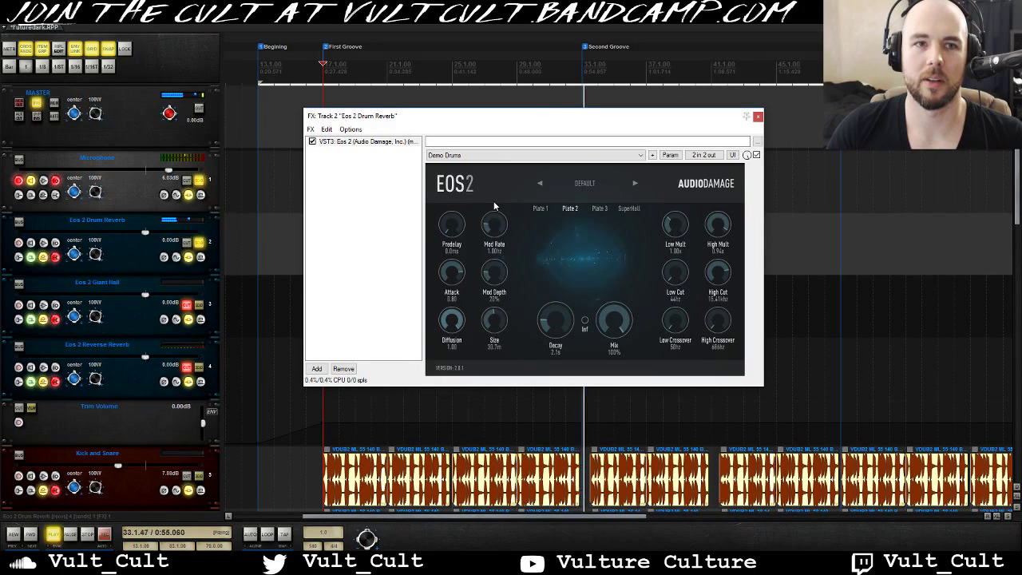
Unsolo the Microphone and Eos 2 Drum Reverb tracks and set Diffusion to 1.00 while playing the full drum groove.
left_click(199, 245)
key("space")
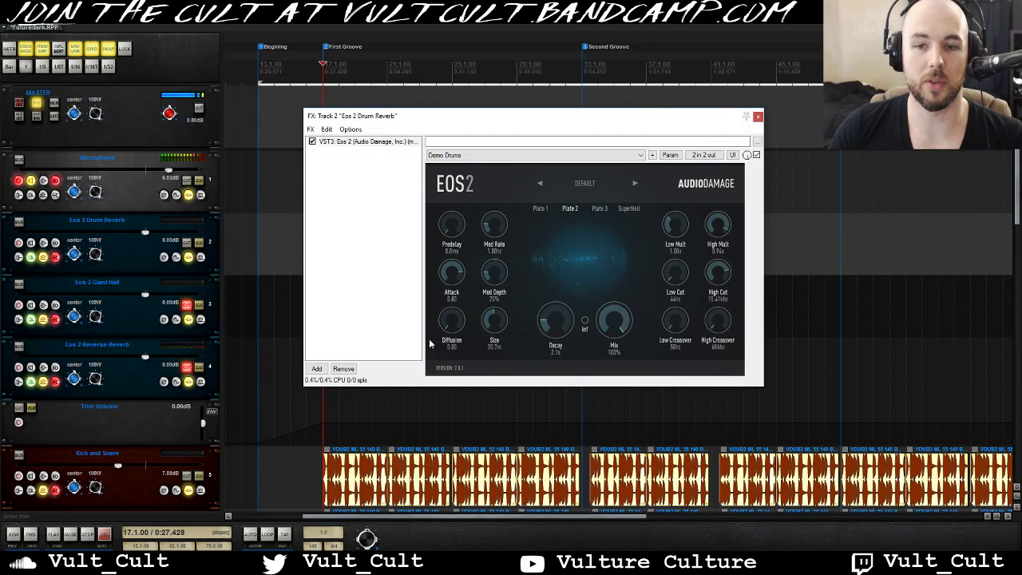
key("space")
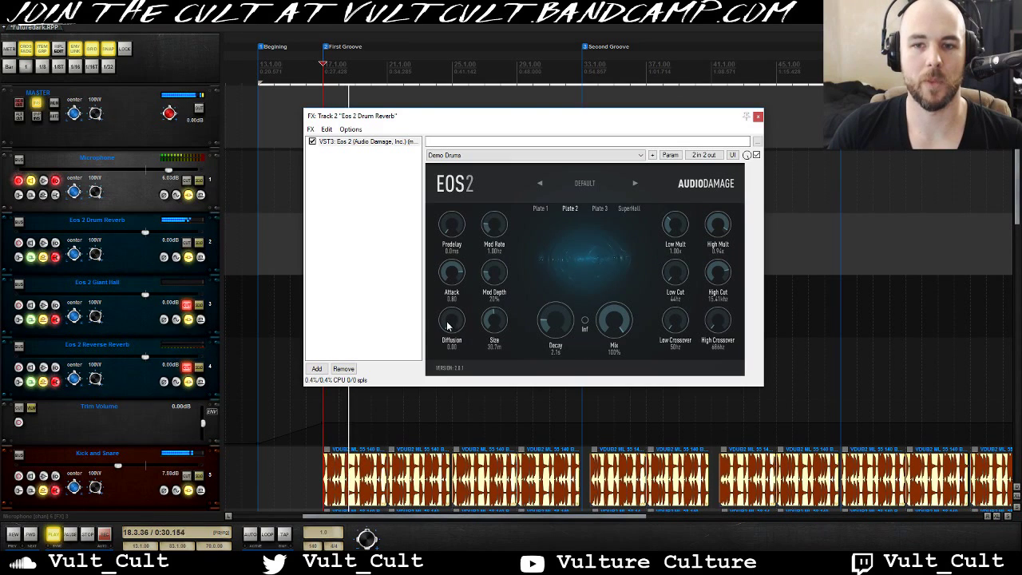
left_click_drag(445, 325, 457, 308)
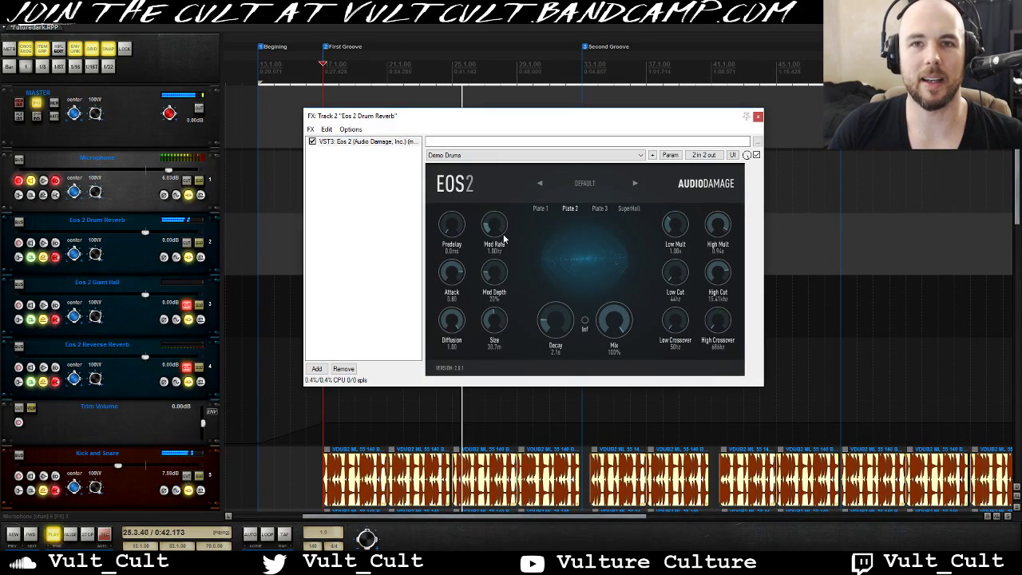
key("space")
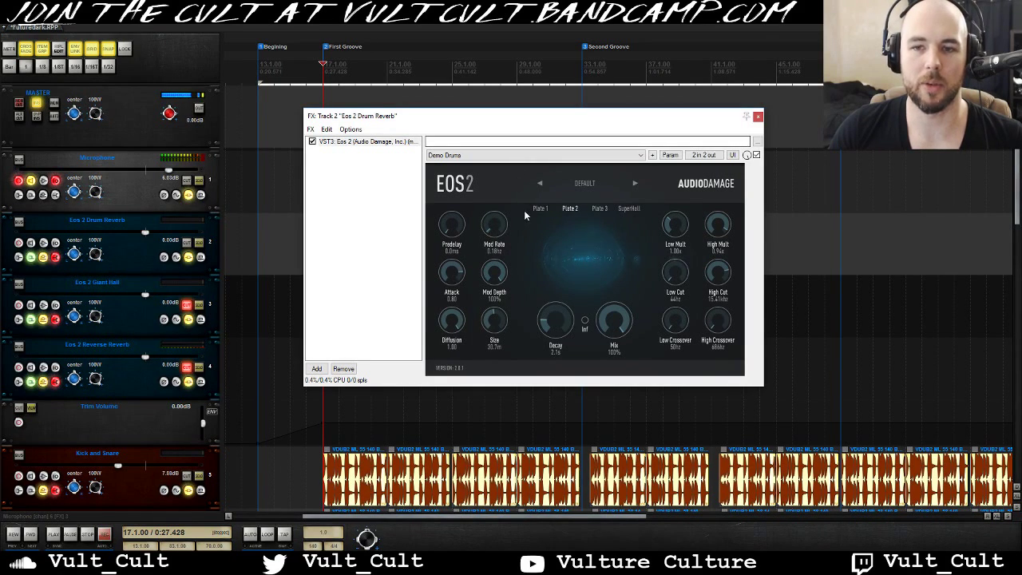
Solo the Microphone and Eos 2 Drum Reverb tracks and raise Mod Rate to 5.00Hz during playback.
left_click(200, 181)
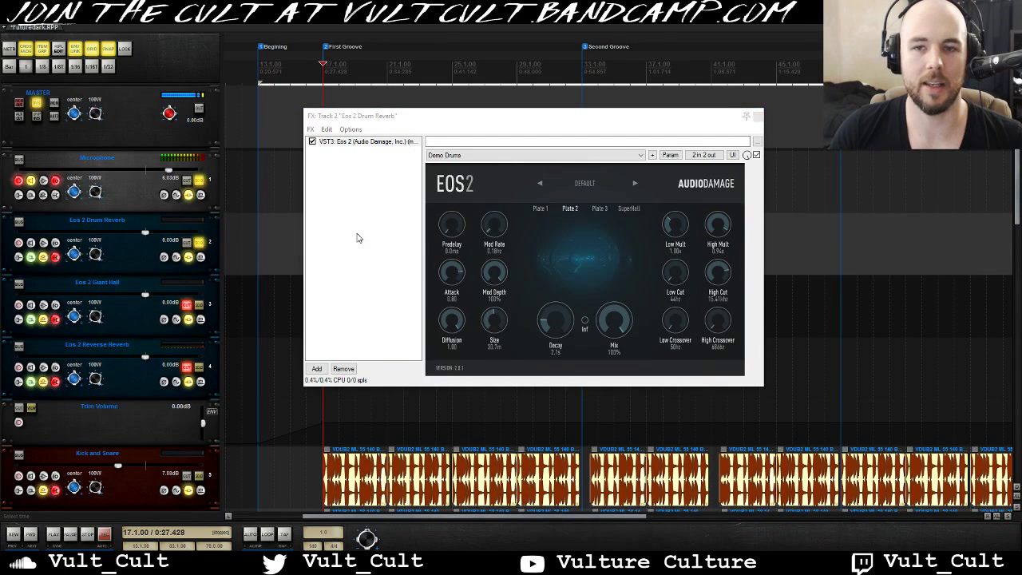
key("space")
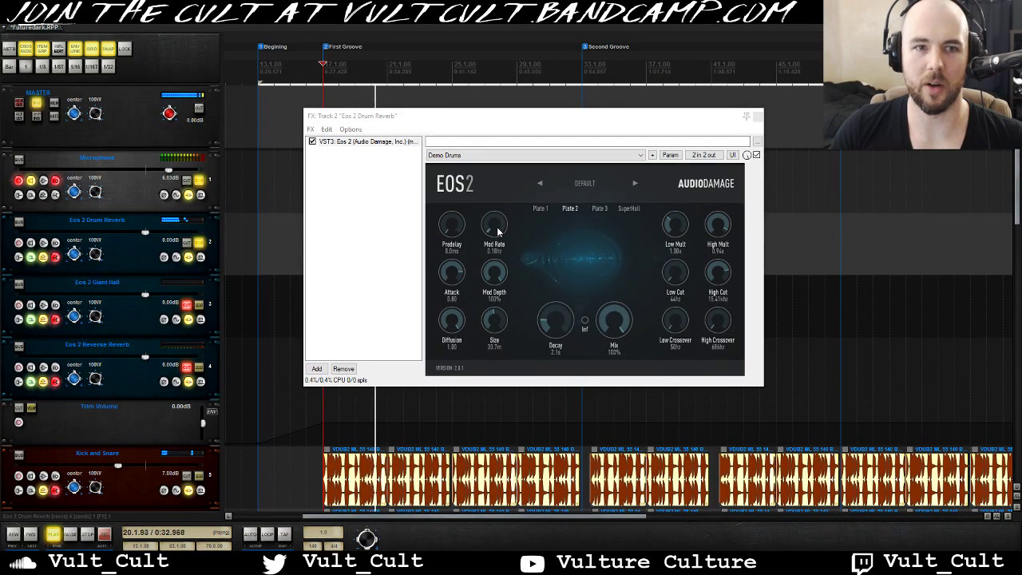
left_click_drag(498, 230, 516, 91)
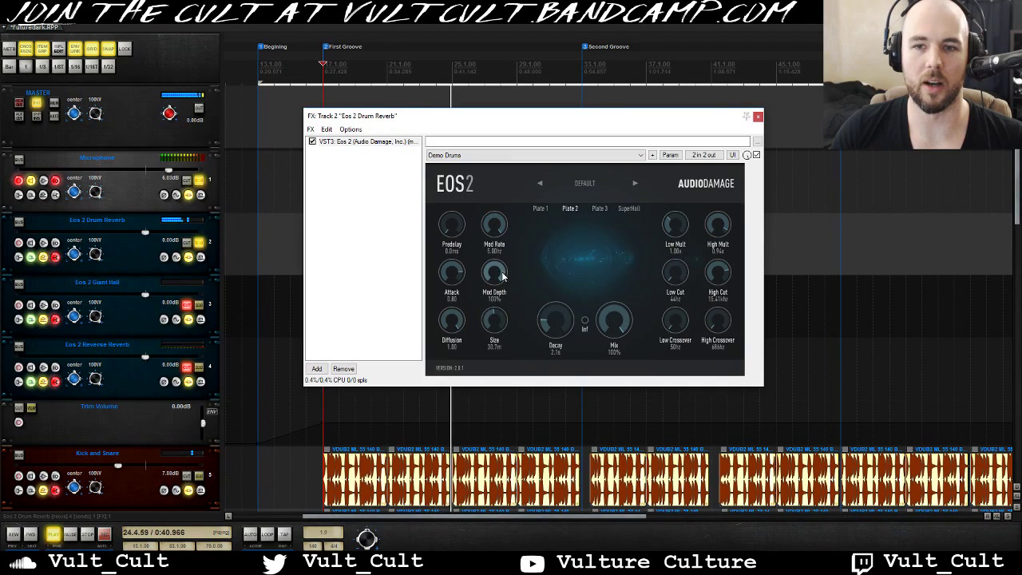
Audition the Plate 1, Plate 2 and SuperHall algorithms with Mod Rate at 5.00Hz and Mod Depth at 100% during playback.
left_click(541, 209)
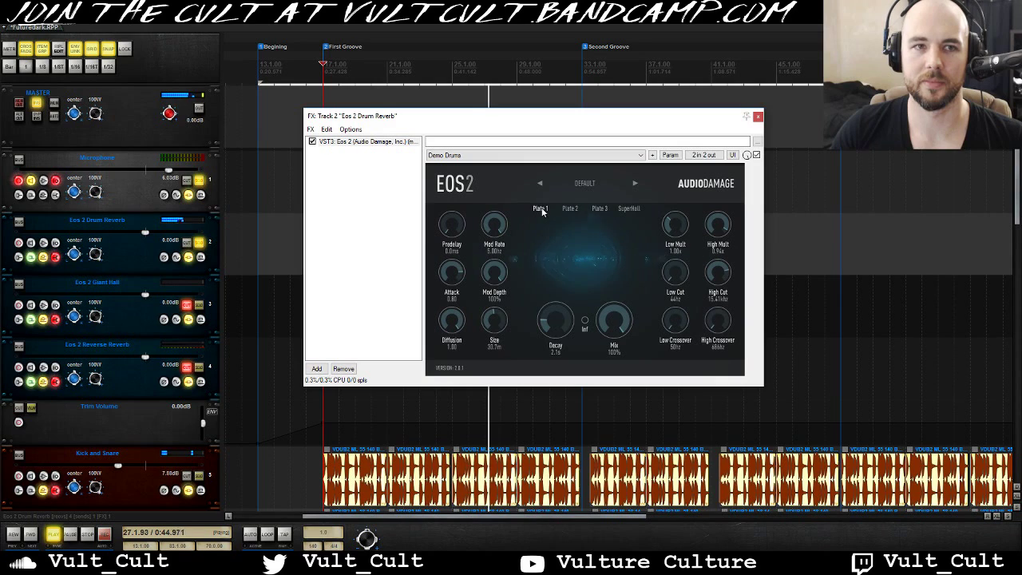
left_click(570, 209)
left_click(630, 208)
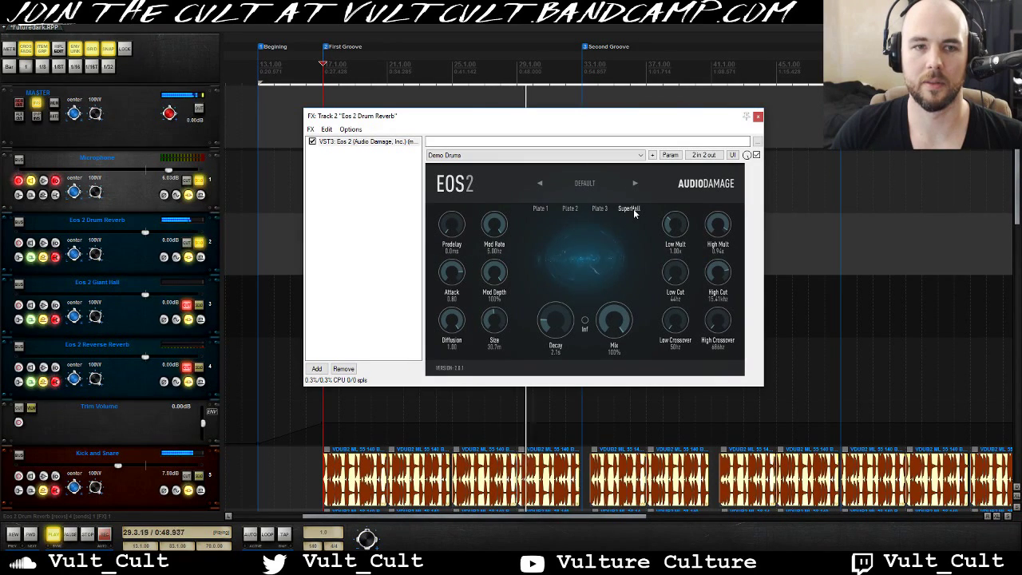
Try Mod Rate at 0.00Hz on SuperHall, stop playback, and set Mod Rate to 2.22Hz with Plate 2 and Mod Depth at 20%.
left_click_drag(495, 226, 494, 255)
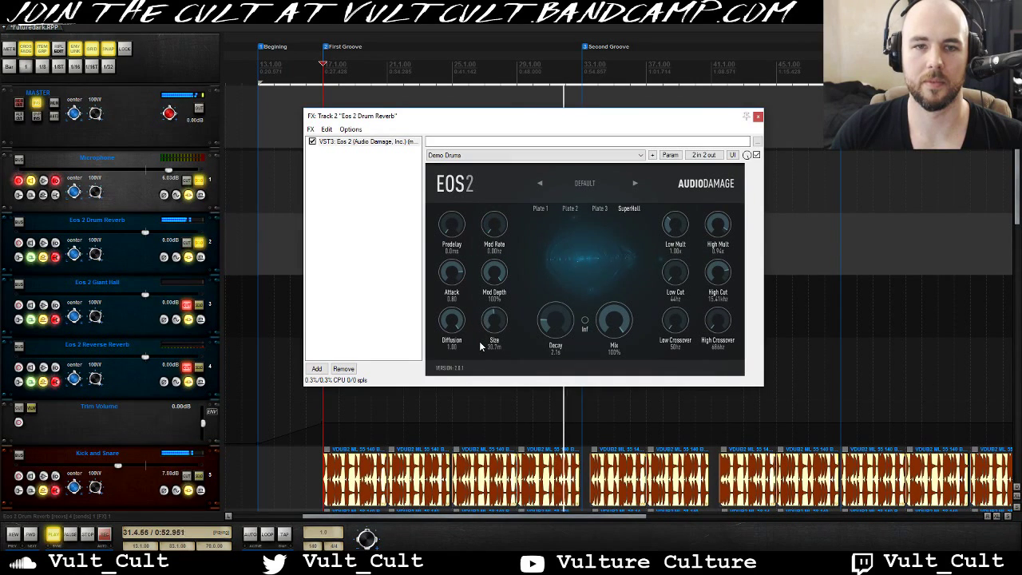
left_click_drag(495, 226, 495, 122)
key("space")
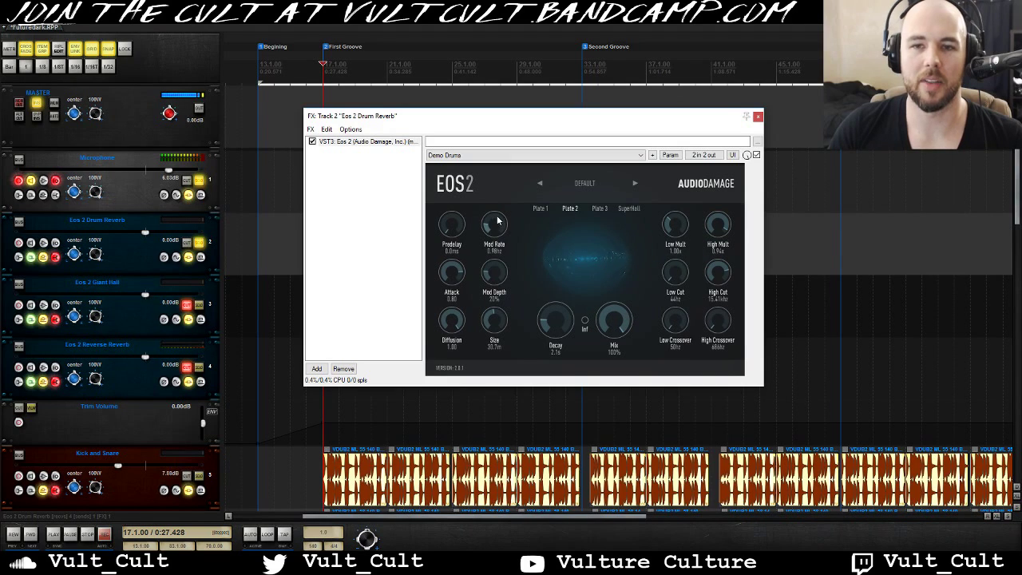
left_click_drag(494, 225, 474, 221)
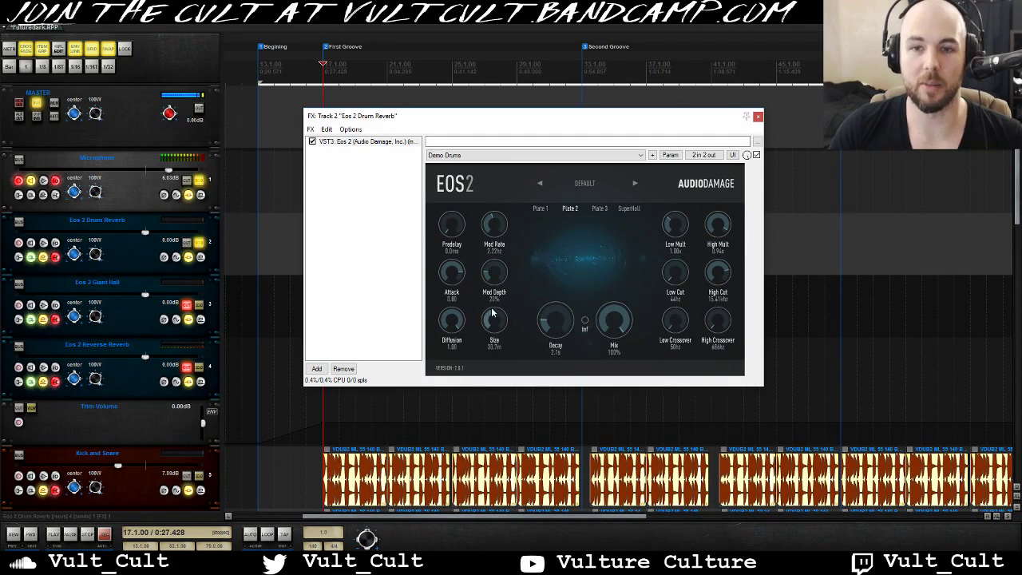
Play the drum groove and compare the reverb's Size at 7.5m, 3.8m and 41.0m.
key("space")
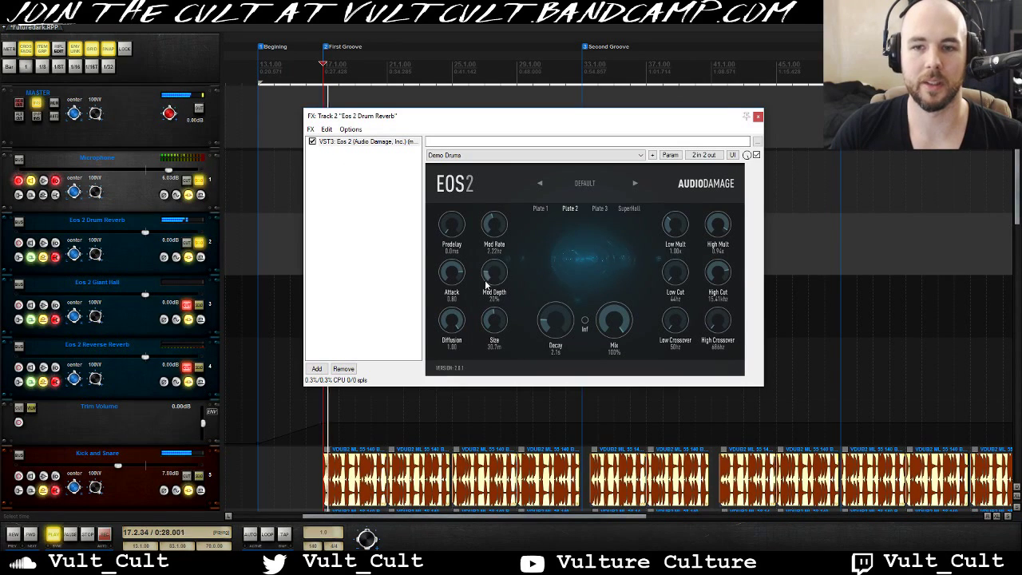
left_click_drag(476, 329, 466, 345)
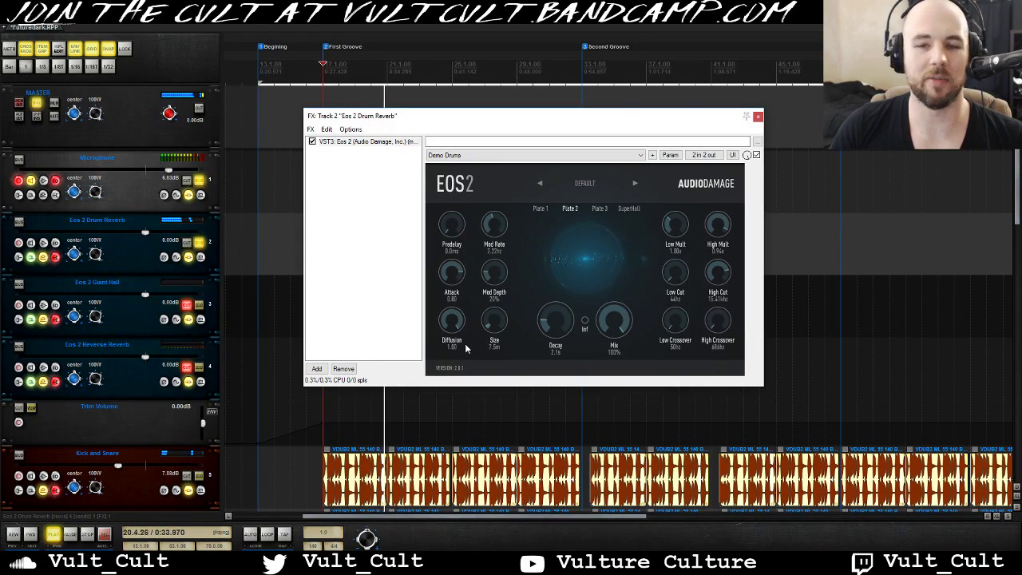
left_click_drag(466, 347, 468, 357)
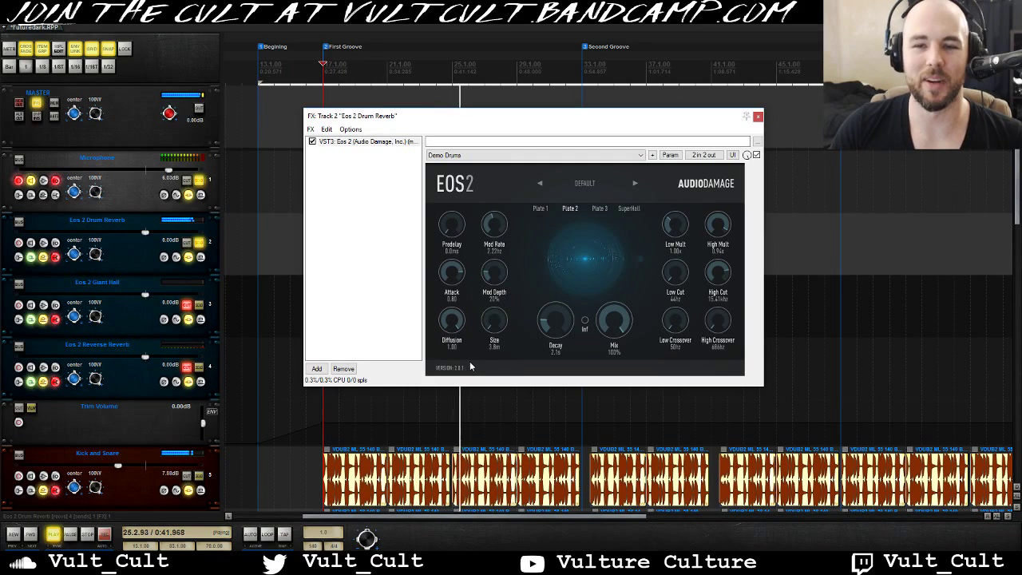
left_click_drag(470, 366, 469, 315)
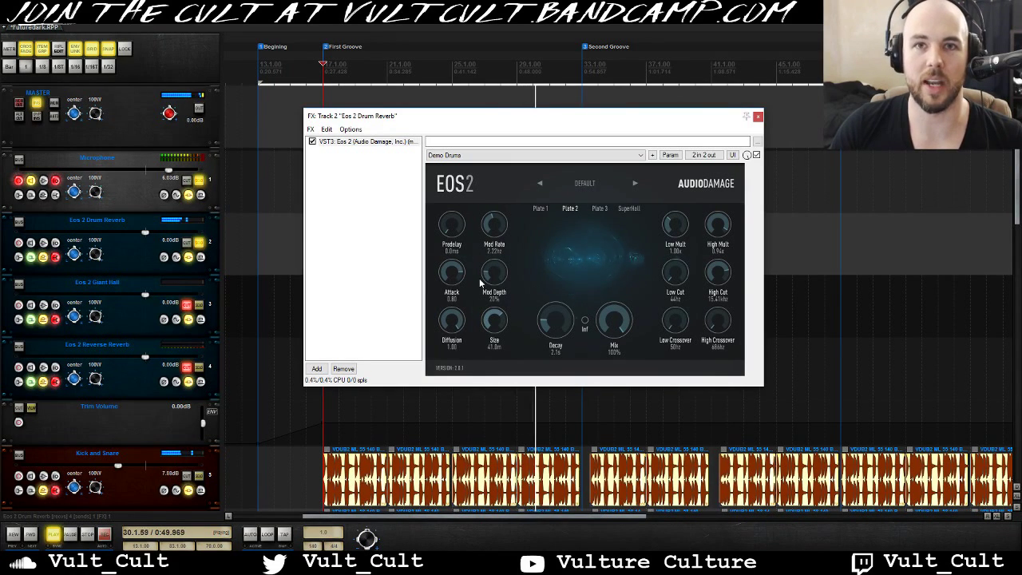
Reduce Size to 7.5m and compare Decay at 0.6s and 8.6s during playback, ending with Decay at 3.0s.
left_click_drag(493, 320, 556, 352)
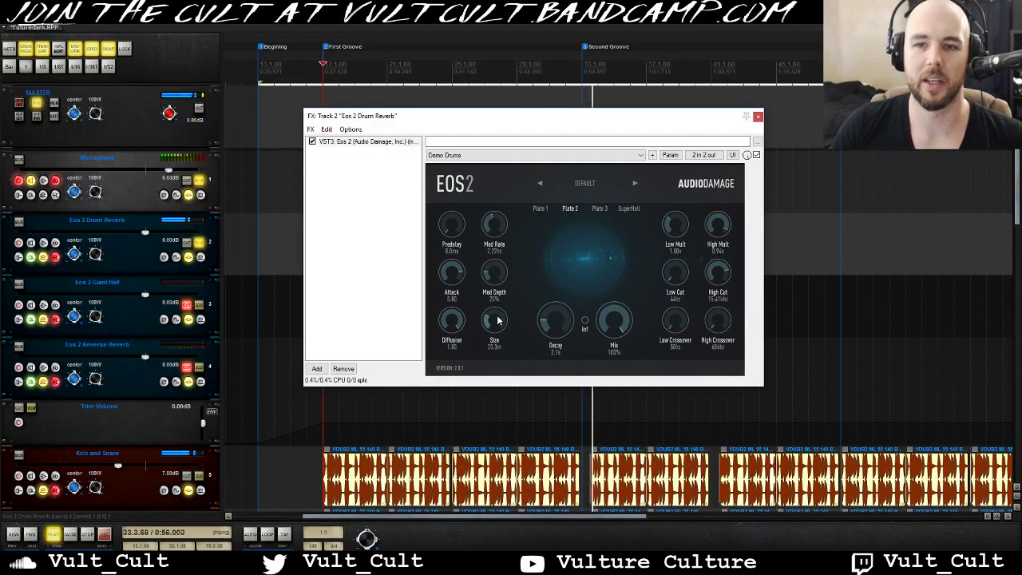
left_click_drag(562, 319, 500, 365)
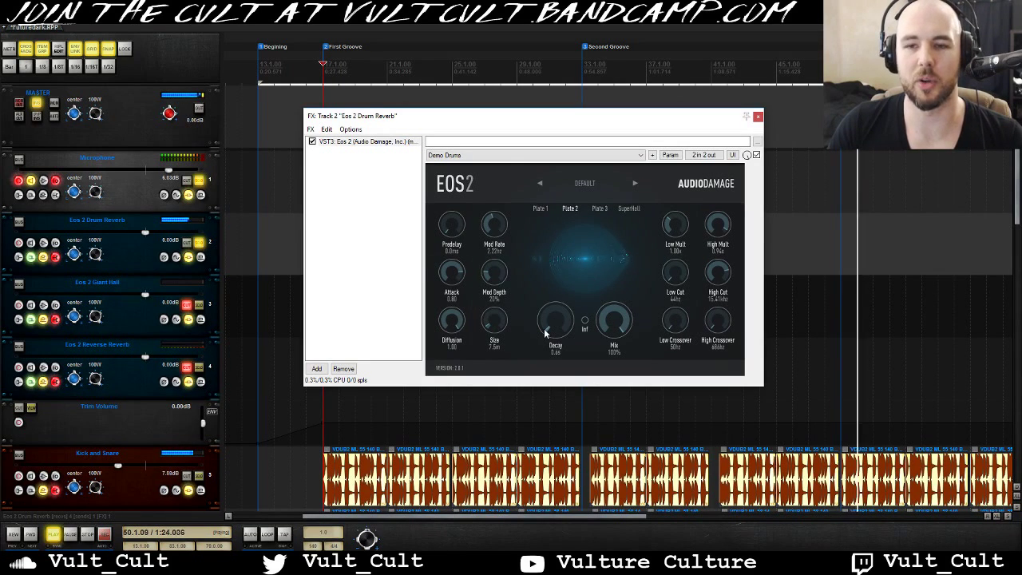
left_click_drag(546, 333, 543, 299)
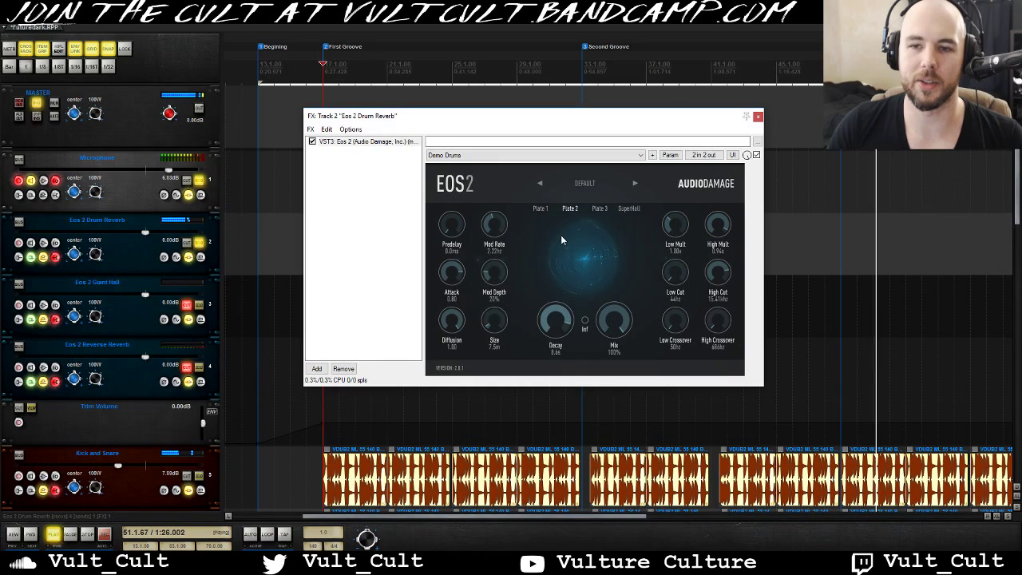
left_click_drag(549, 318, 526, 379)
Sweep Size through 24.8m, 3.8m, 23.7m and 40.1m during playback with Decay kept at 3.0s.
left_click_drag(488, 322, 501, 299)
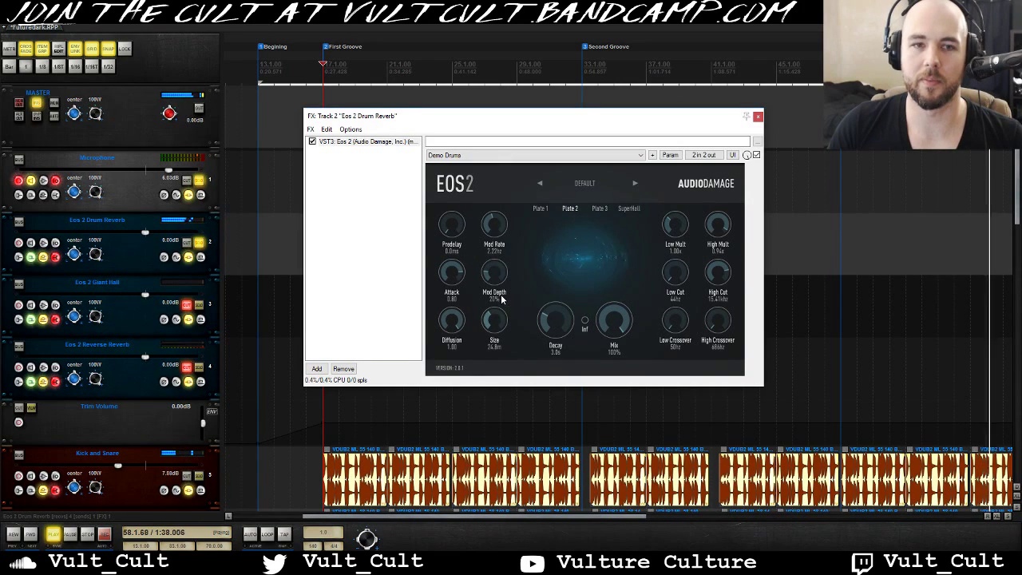
left_click_drag(501, 299, 501, 397)
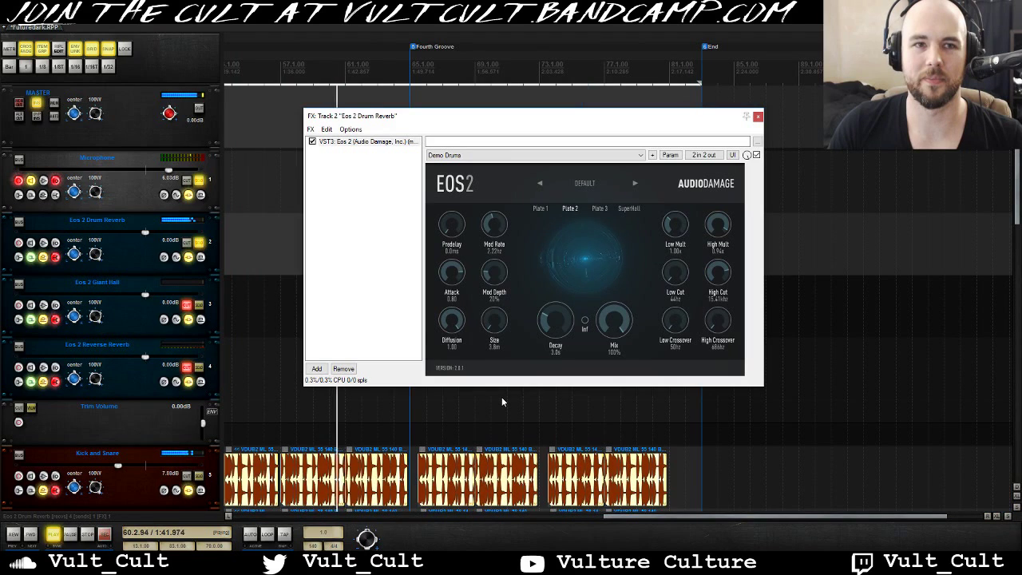
left_click_drag(502, 396, 502, 301)
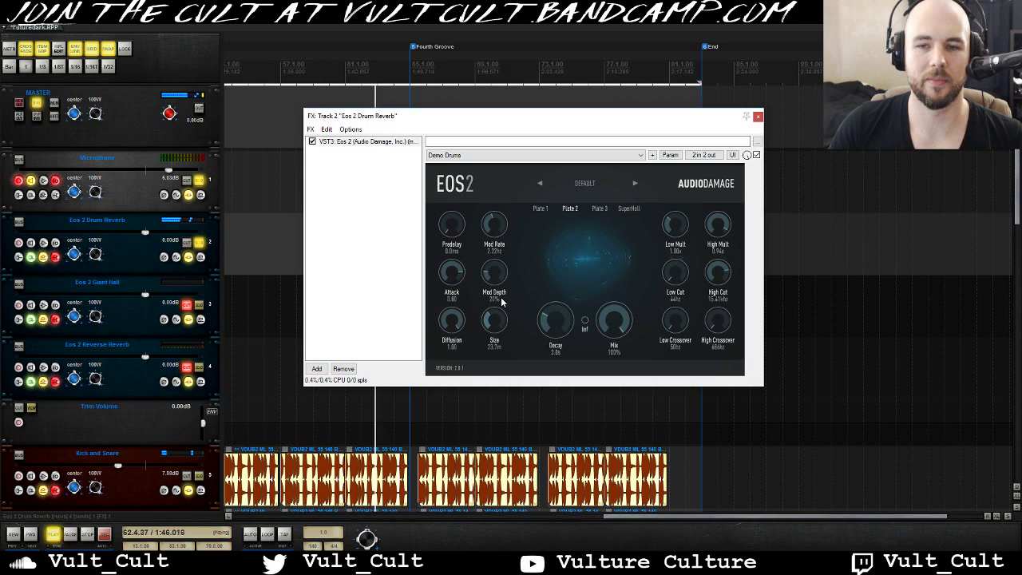
left_click_drag(502, 301, 502, 289)
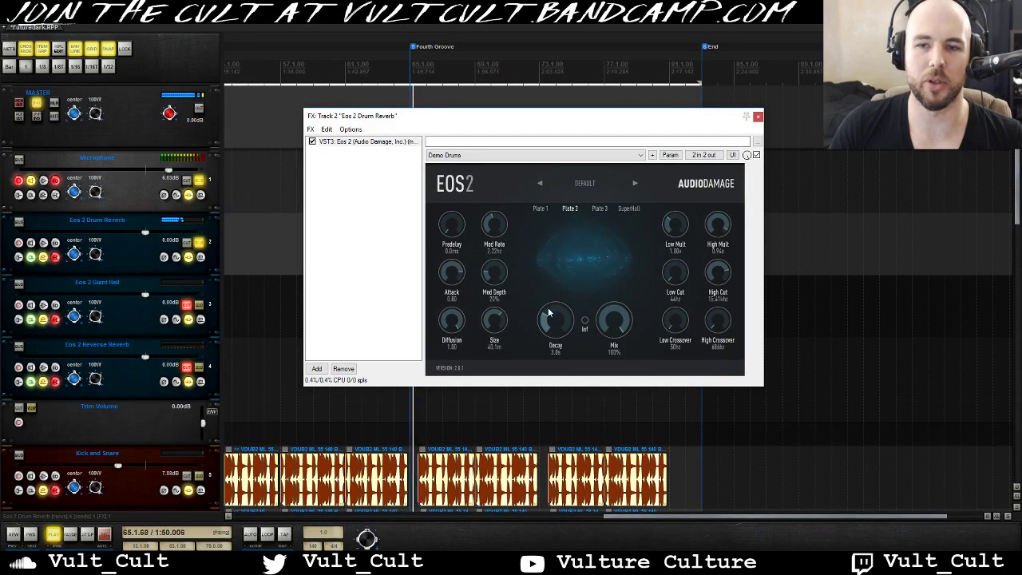
Raise Decay to 6.6s at the large Size, bring Size down to 15.6m and Decay to 2.1s, and stop playback.
left_click_drag(549, 313, 575, 285)
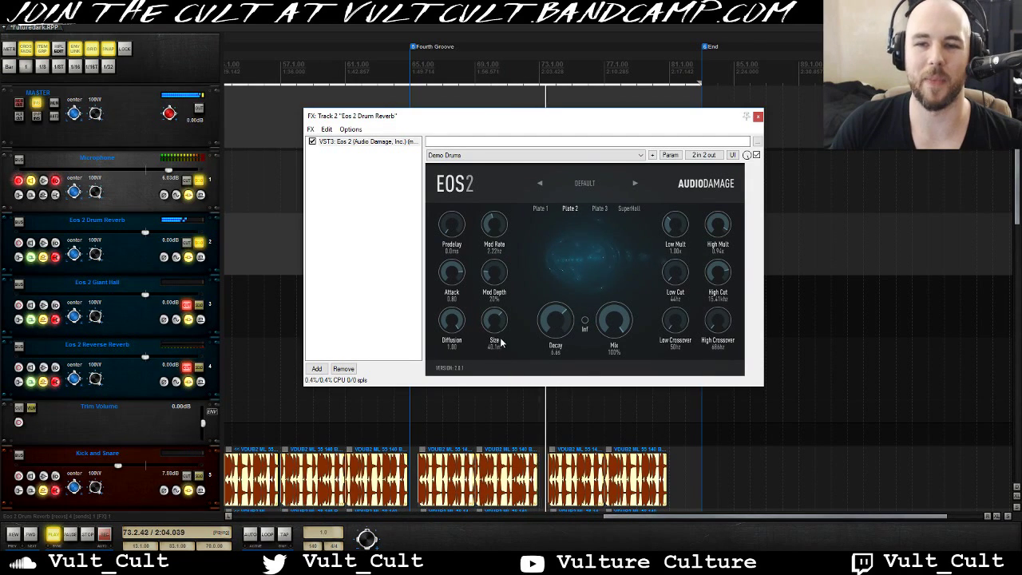
left_click_drag(491, 322, 576, 341)
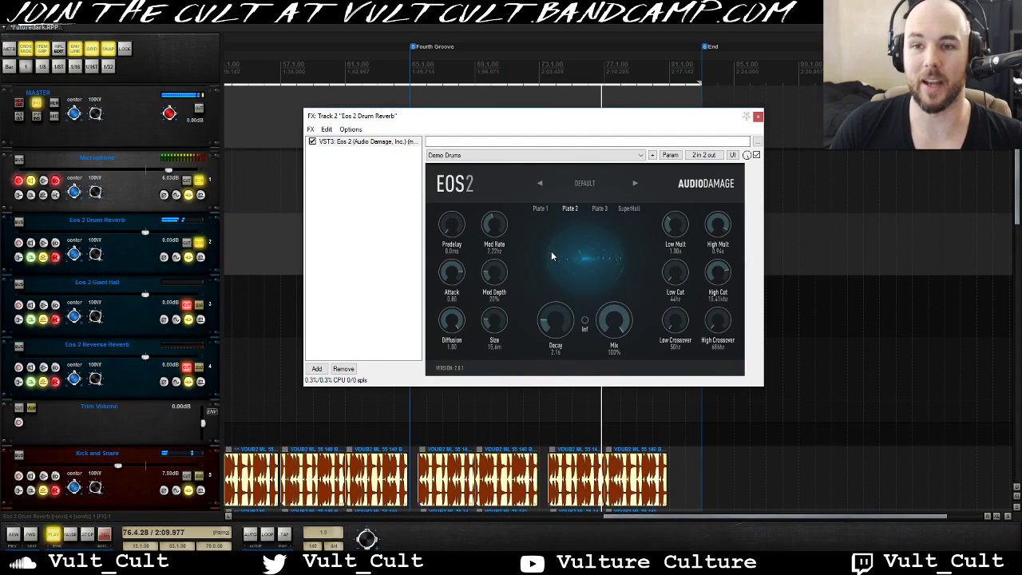
key("space")
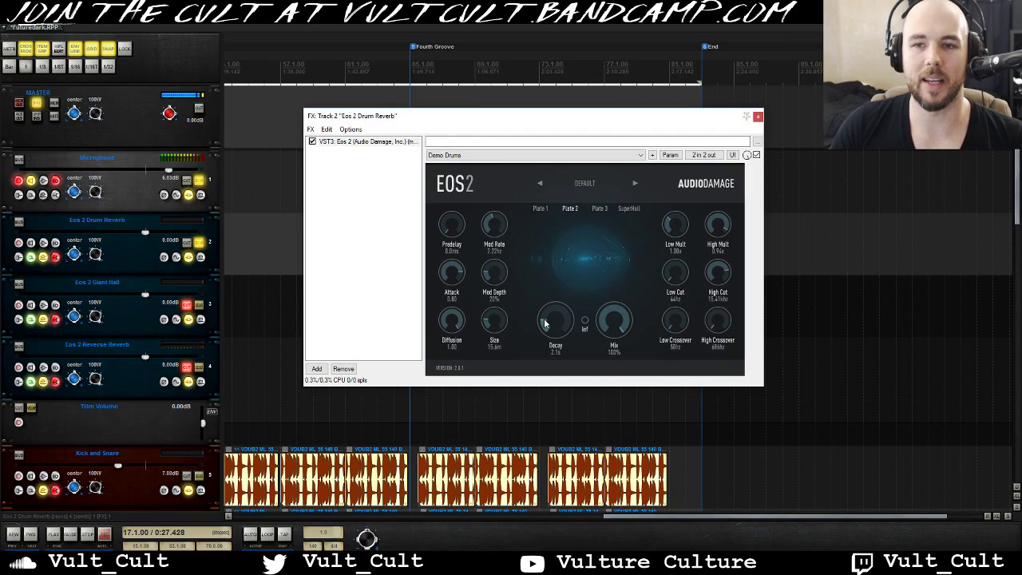
Select Plate 1 and raise Decay to 6.3s and Size to 40.8m during playback, then reduce Size to 7.1m.
left_click(540, 208)
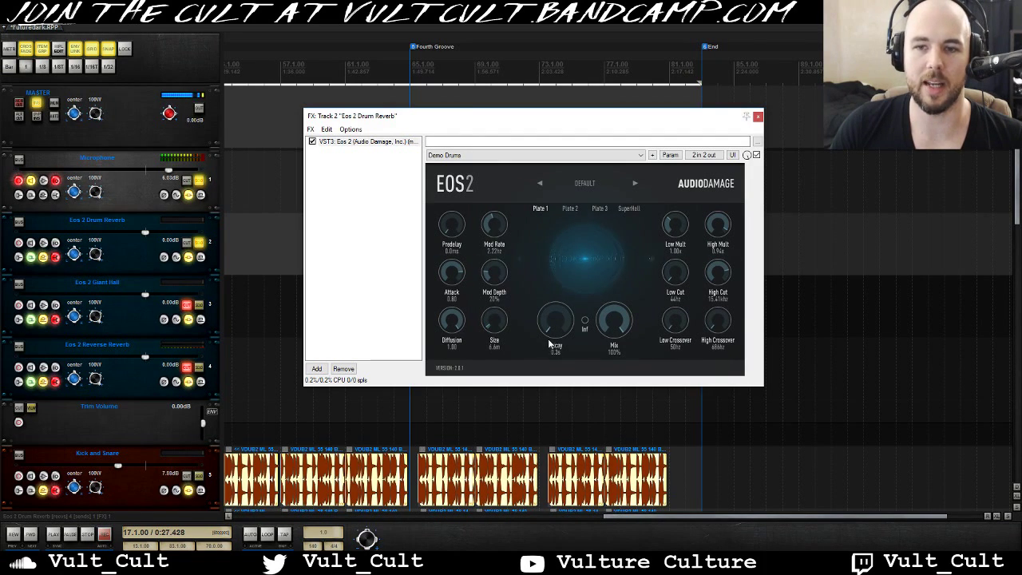
key("space")
left_click_drag(547, 330, 555, 287)
left_click_drag(501, 326, 511, 290)
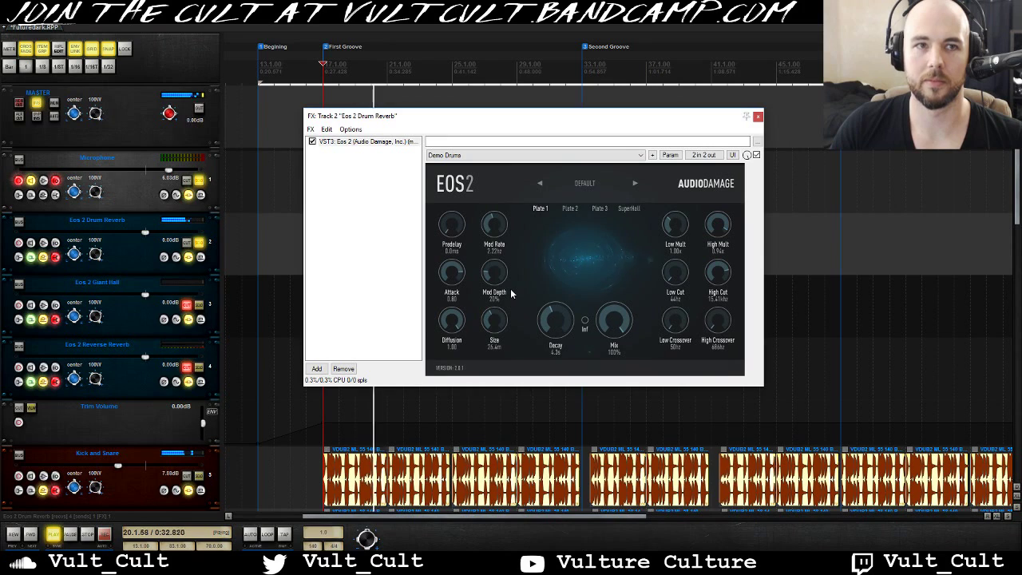
mouse_move(510, 289)
left_mouse_down()
mouse_move(503, 306)
mouse_move(525, 298)
left_mouse_up()
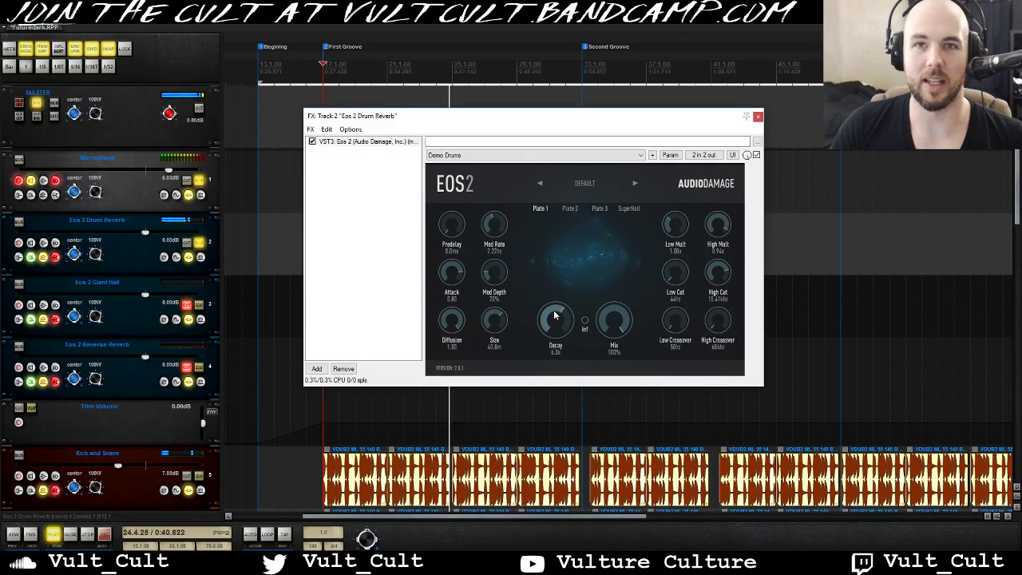
left_click_drag(494, 321, 499, 373)
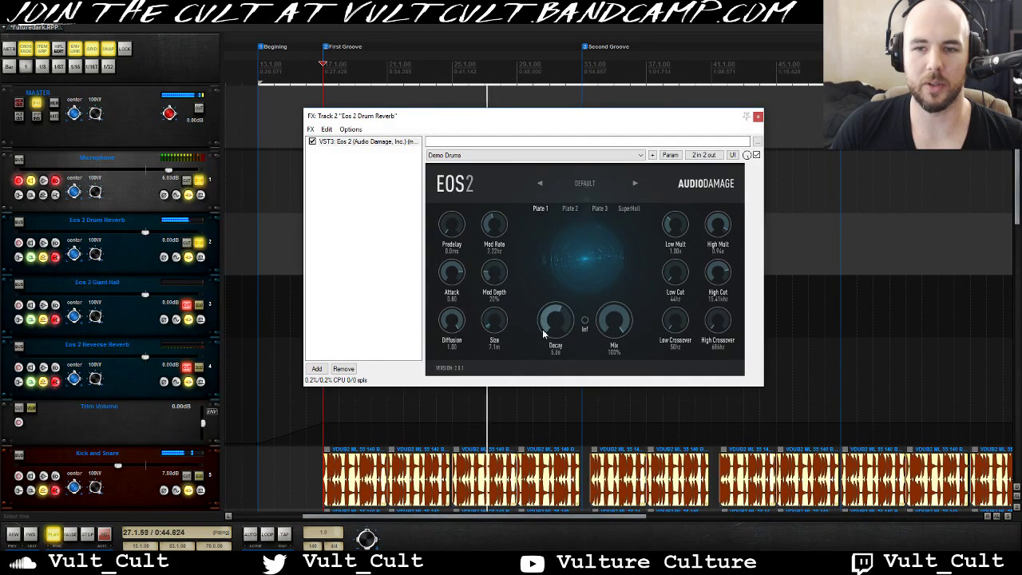
Audition Plate 3 with Decay raised from 0.8s to 3.8s and Size increased to 32.6m, then stop playback.
left_click(598, 208)
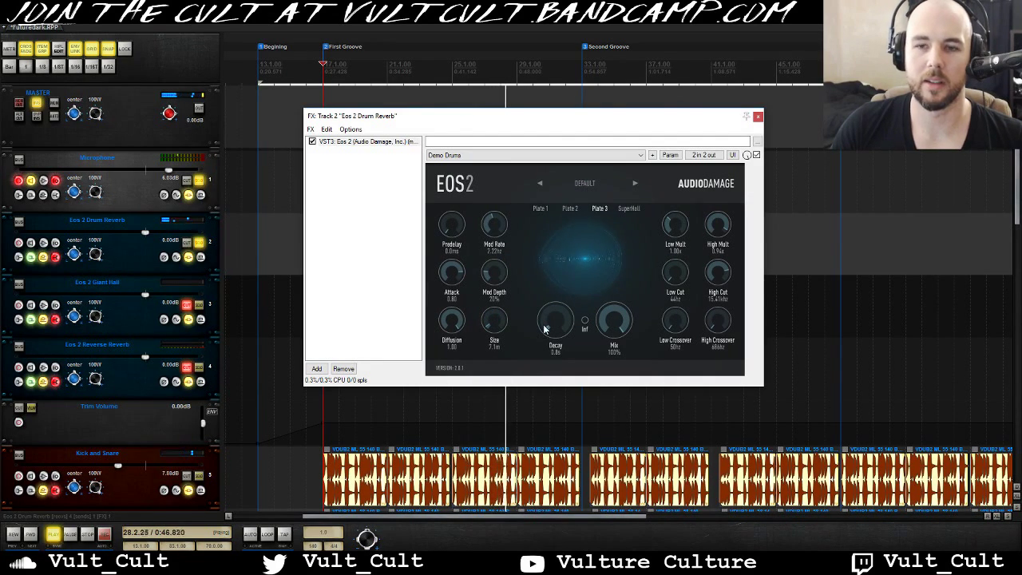
left_click_drag(546, 324, 553, 285)
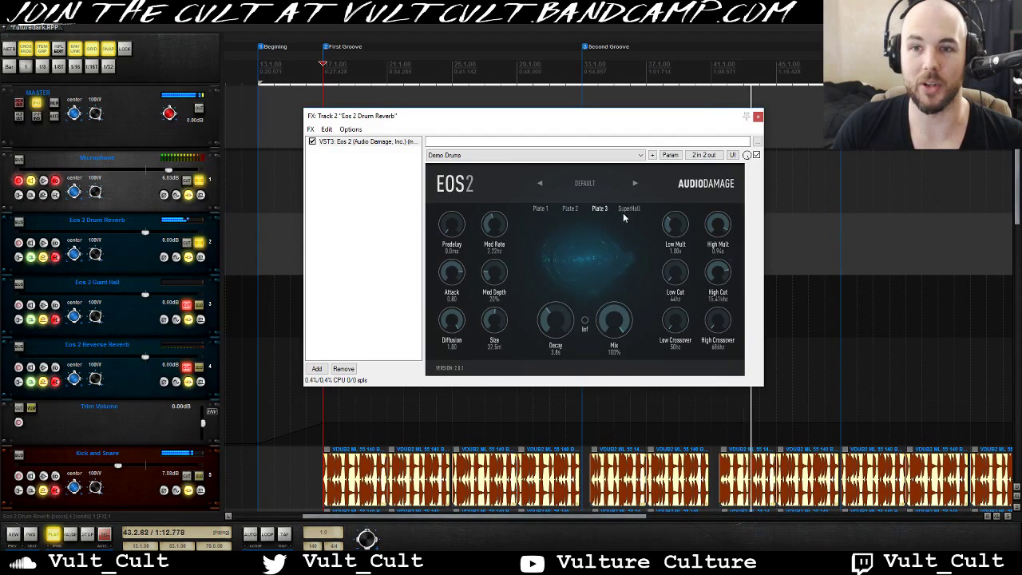
key("space")
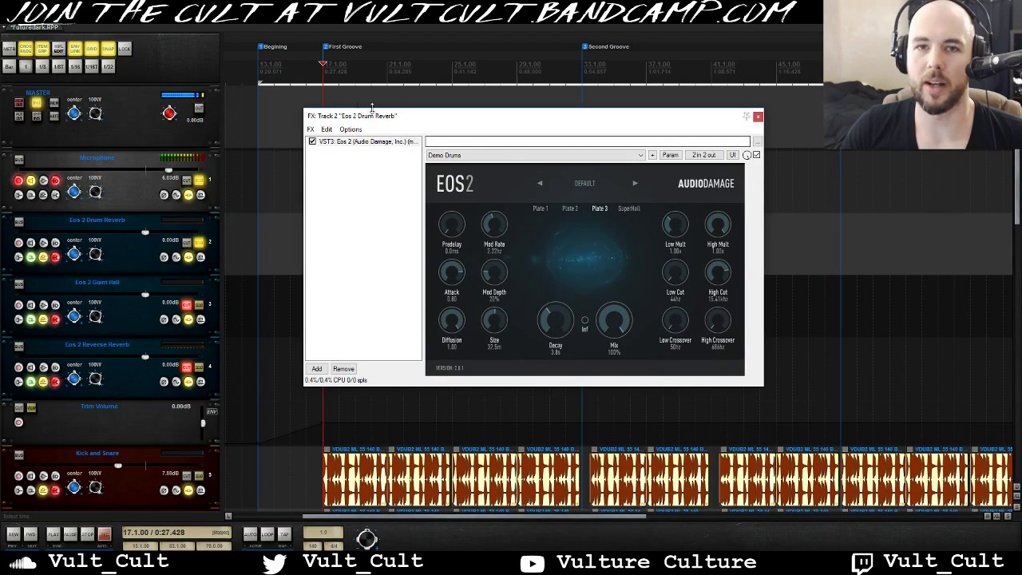
Restart playback with Decay at 1.0s, reduce Size to 9.5m, and switch the algorithm from Plate 3 to Plate 2.
key("space")
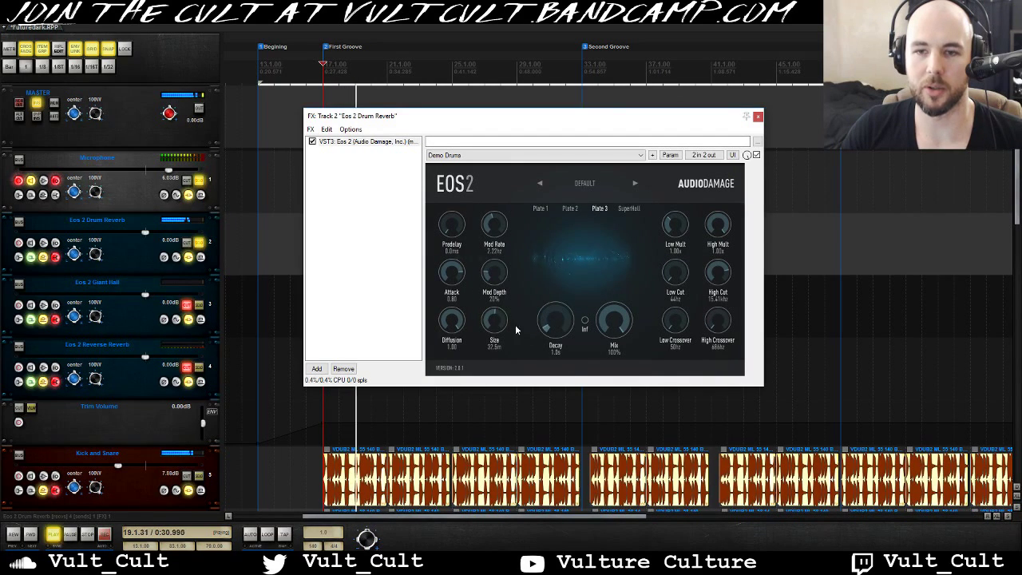
left_click_drag(495, 321, 491, 352)
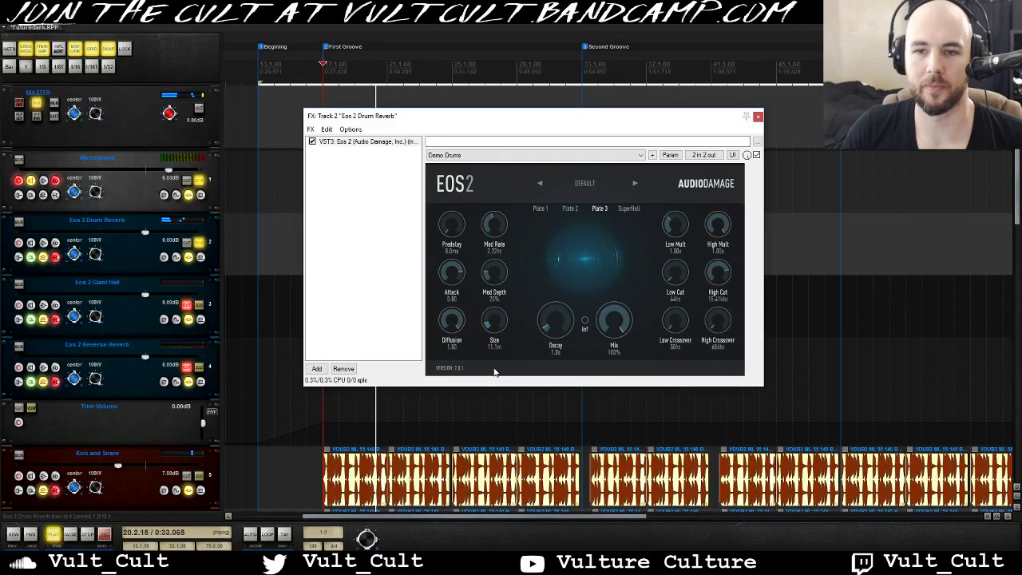
left_click_drag(494, 373, 495, 373)
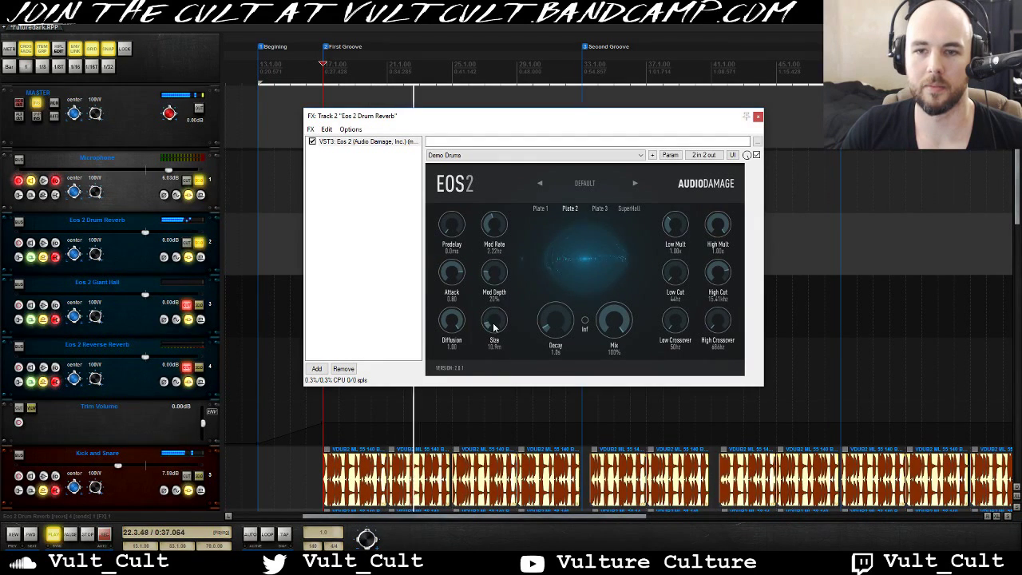
scroll(495, 326, "down", 2)
scroll(495, 326, "down", 2)
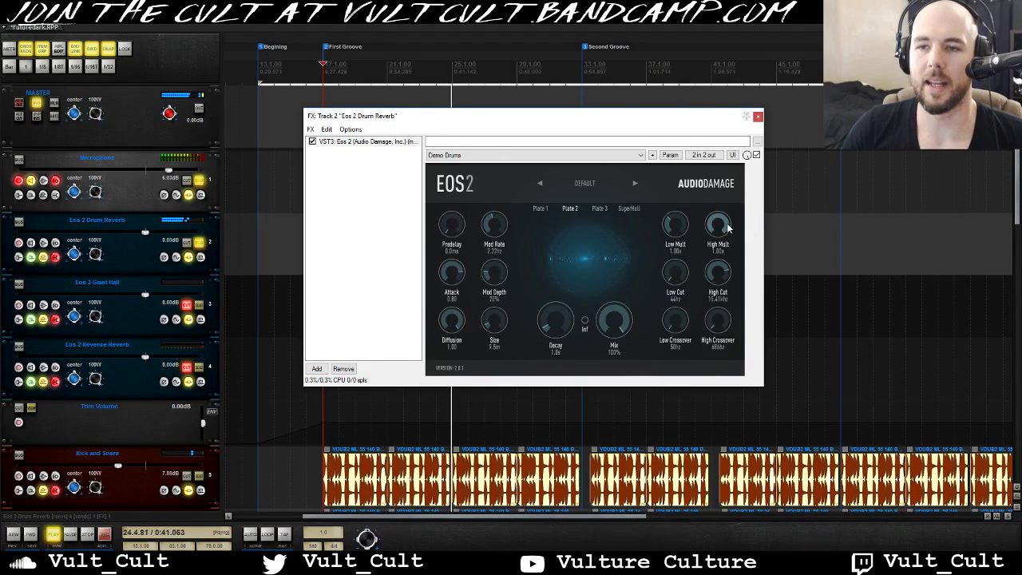
Compare High Mult at 1.03x and 0.25x during playback, then return it to 1.03x.
left_click_drag(708, 227, 718, 207)
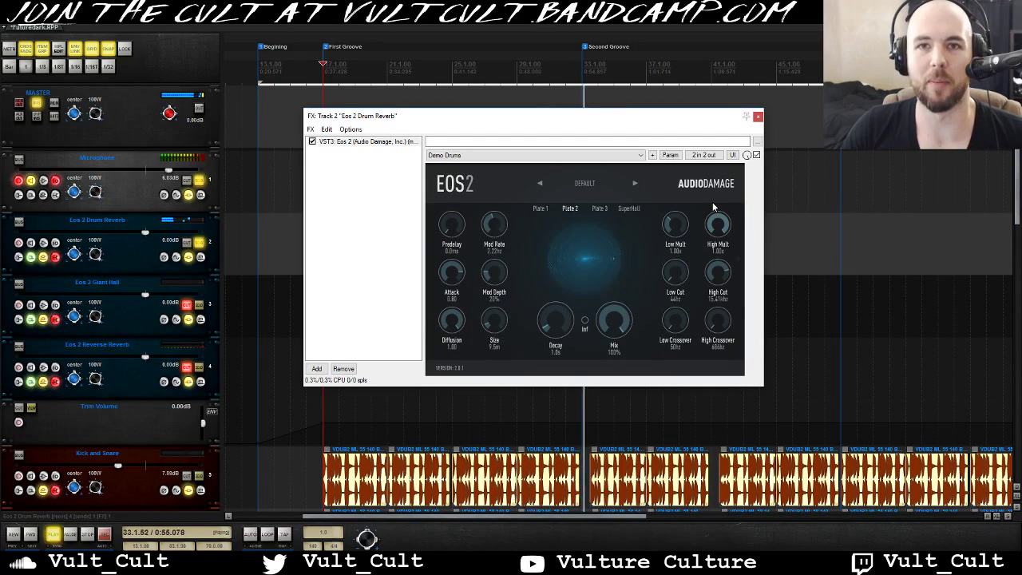
left_click_drag(713, 210, 707, 362)
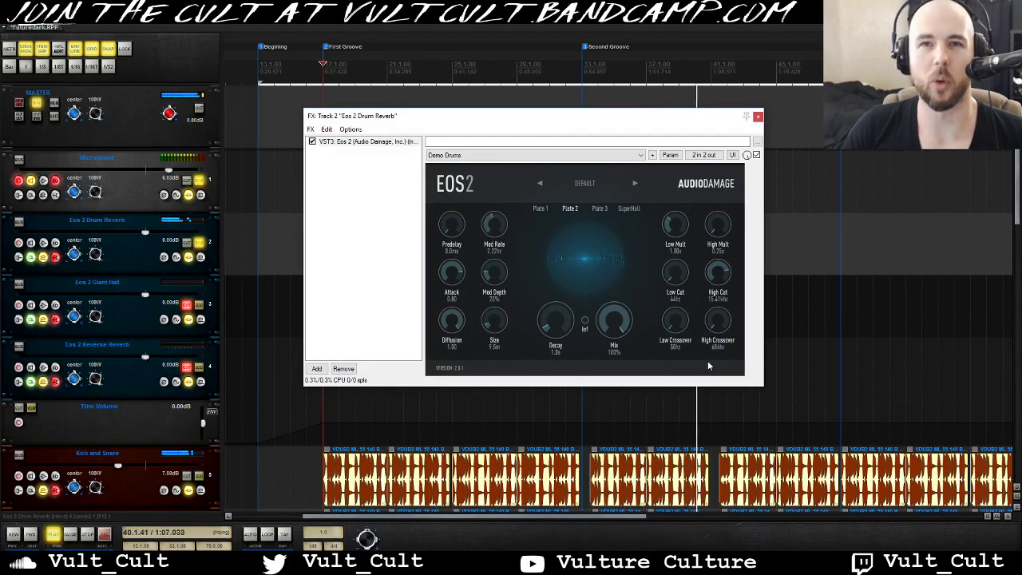
double_click(718, 225)
Compare Low Mult at 1.60x and 0.50x during playback, leave it at 0.50x, and select the SuperHall algorithm.
left_click_drag(673, 226, 684, 214)
left_click_drag(687, 203, 691, 188)
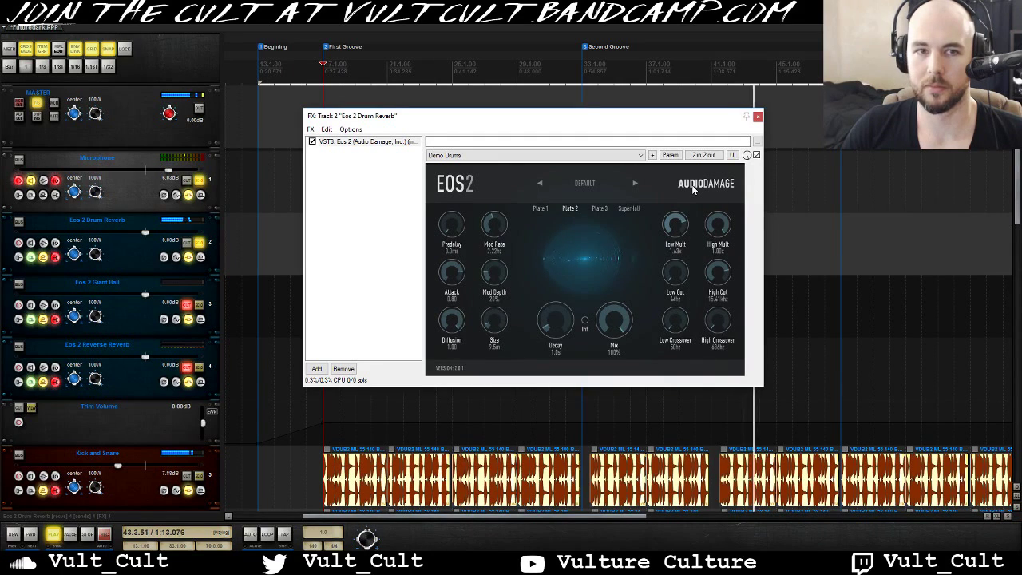
left_click_drag(693, 189, 703, 311)
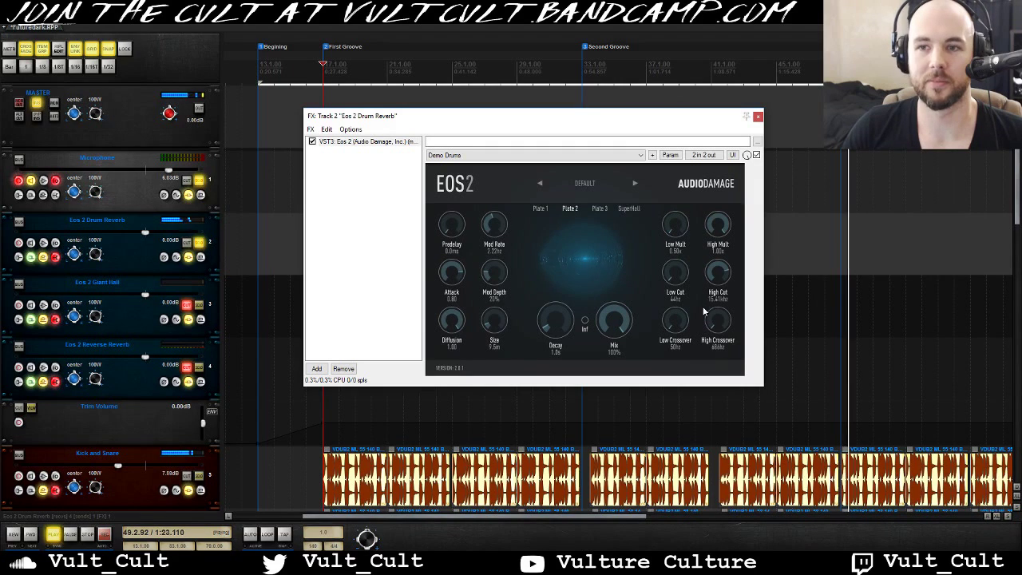
left_click(629, 209)
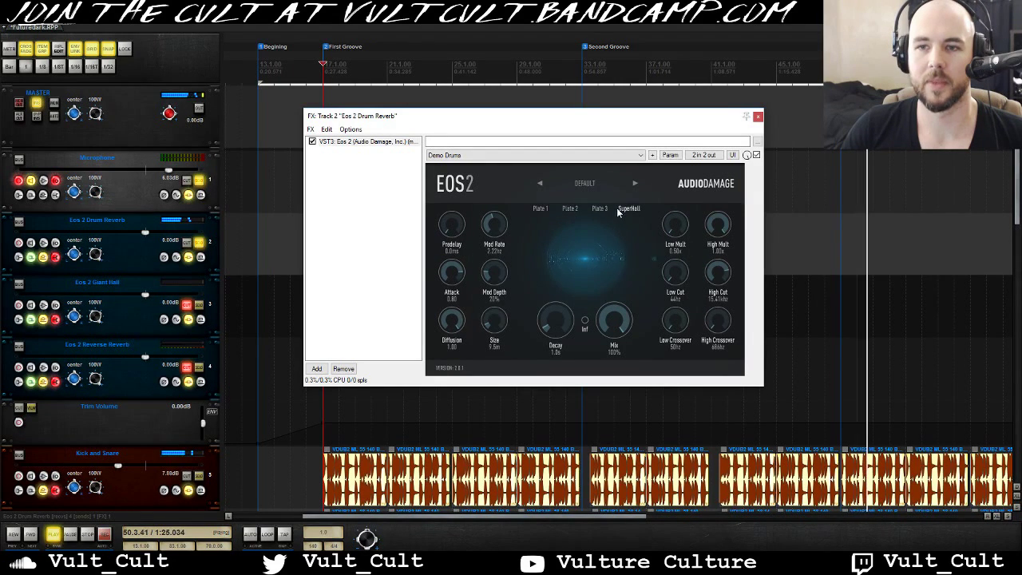
Raise SuperHall's Size to 20.3m and Decay to 3.3s, and compare a Low Mult of about 1x with 0.50x during playback.
left_click_drag(554, 326, 506, 302)
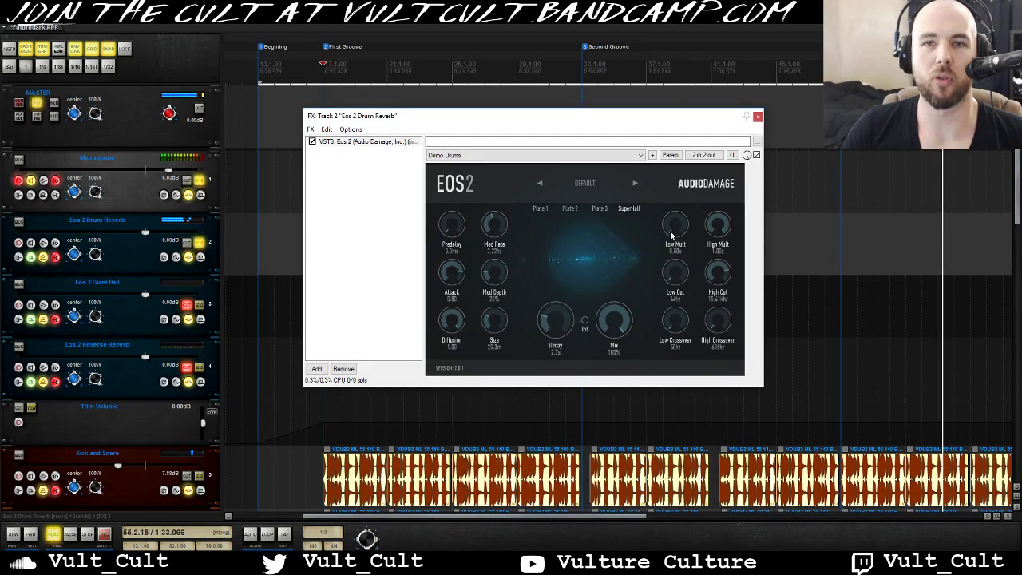
left_click_drag(557, 321, 561, 319)
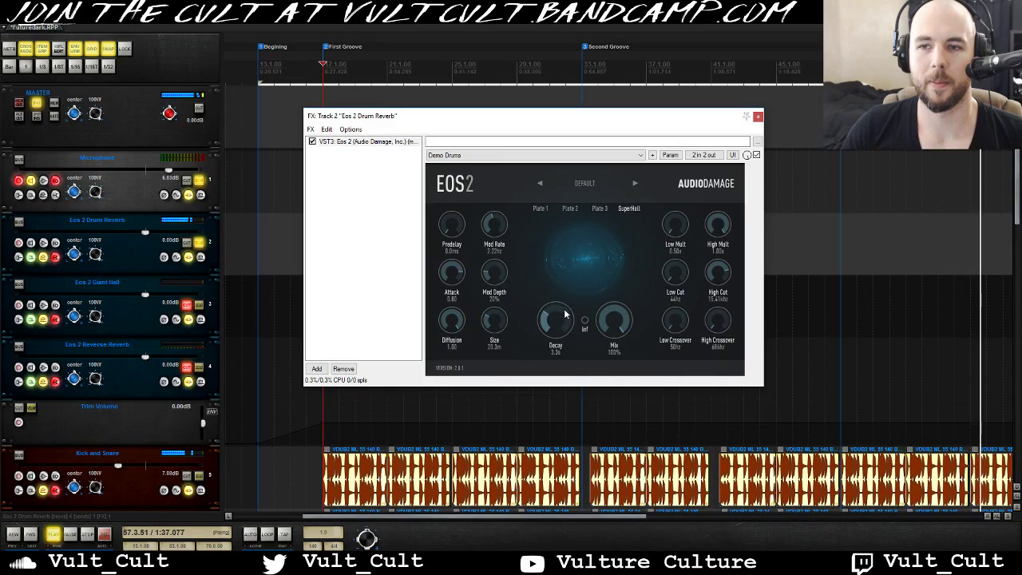
left_click_drag(677, 231, 682, 207)
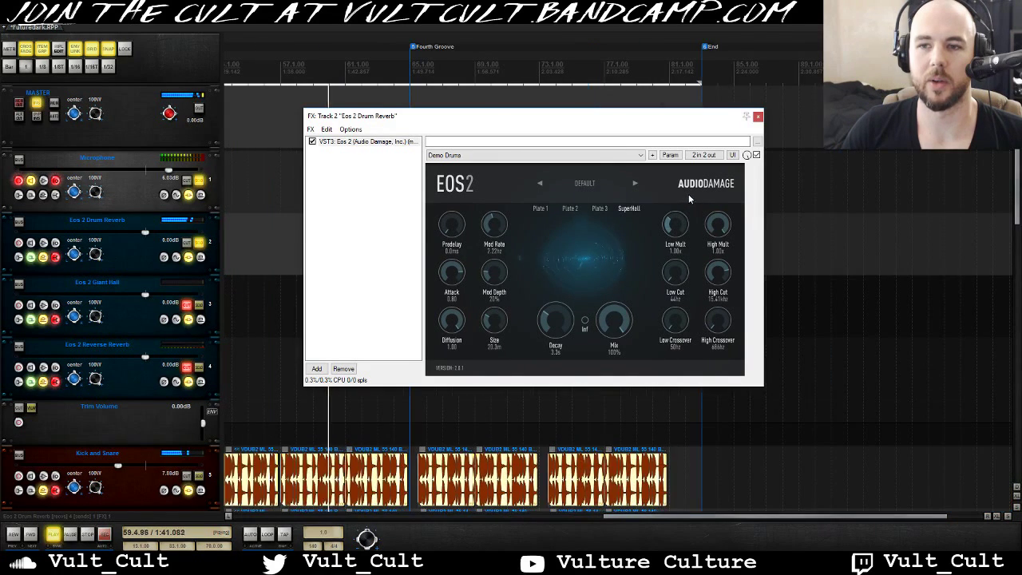
left_click_drag(685, 214, 686, 231)
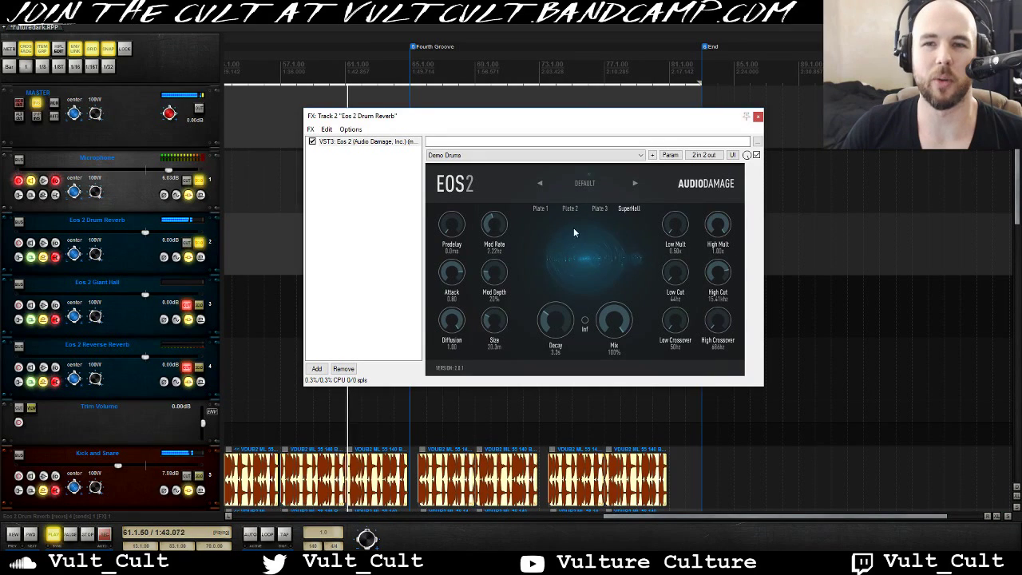
Stop playback and set Low Mult to 1.01x.
key("space")
left_click_drag(675, 231, 674, 221)
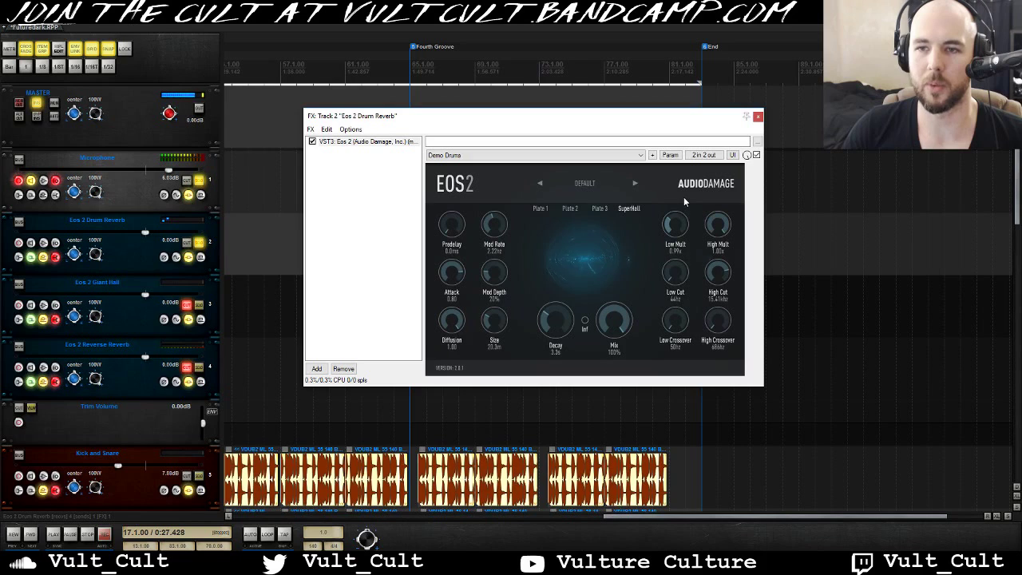
left_click_drag(675, 228, 676, 225)
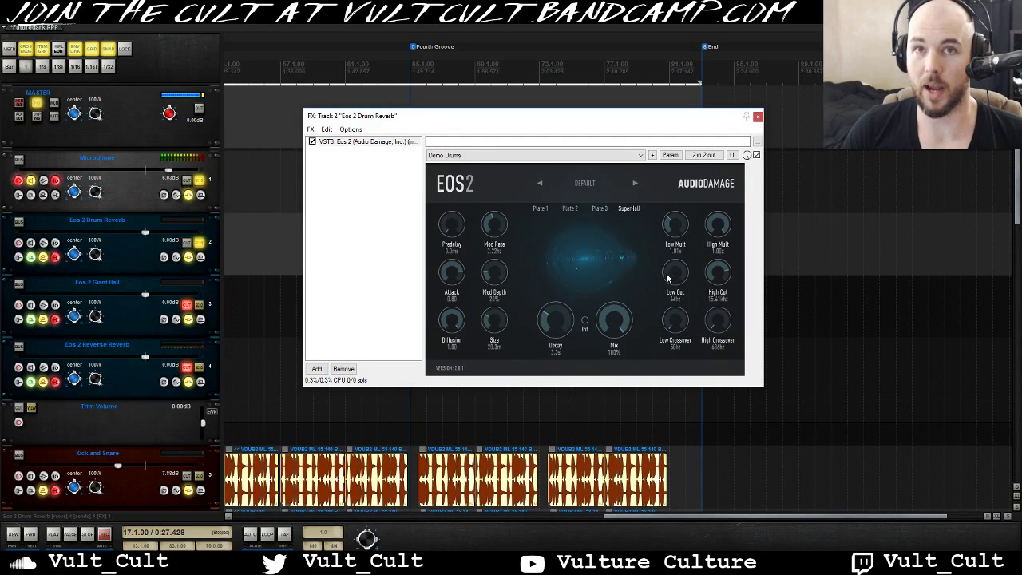
During playback, sweep Low Cut up and then down to 20Hz, and High Cut down and back up to 14.69kHz, then stop.
key("space")
left_click_drag(671, 277, 684, 196)
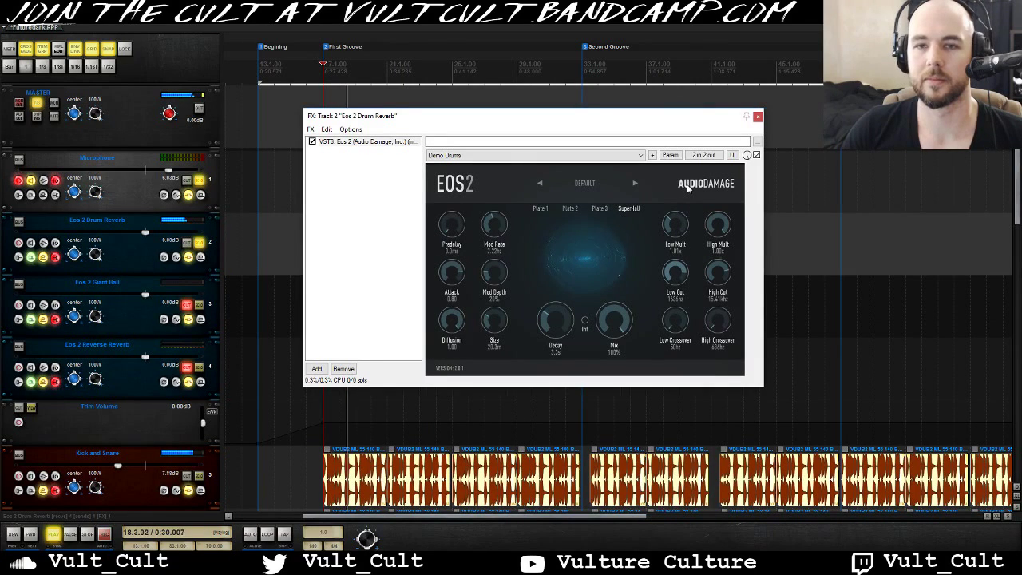
left_click_drag(675, 271, 676, 307)
left_click_drag(717, 272, 709, 366)
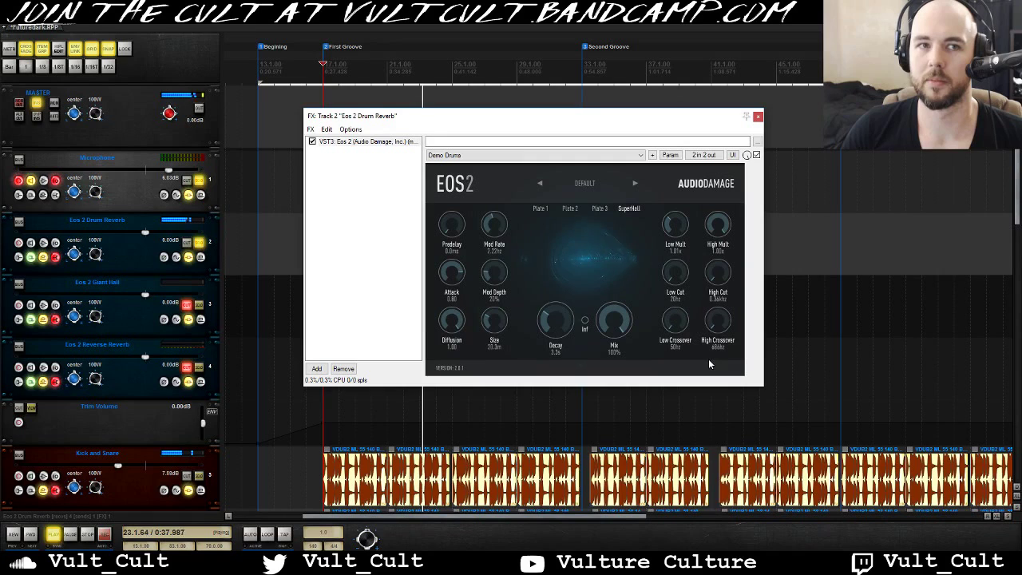
left_click_drag(708, 359, 725, 279)
key("space")
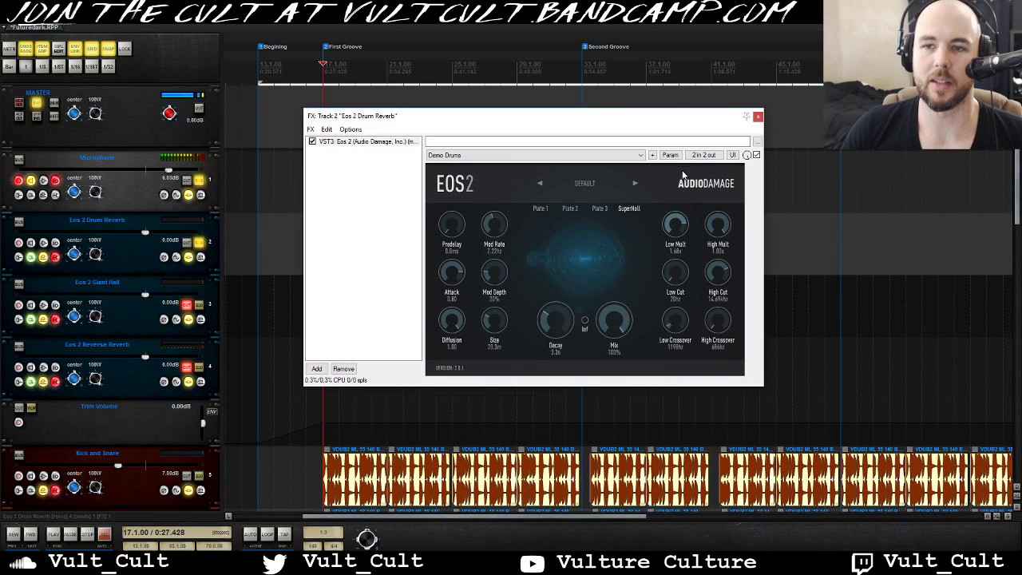
Restart playback with Low Mult at 2.00x, sweep Low Crossover up and back to 50Hz, and lower Low Mult to about 1.06x.
key("space")
left_click_drag(673, 317, 676, 307)
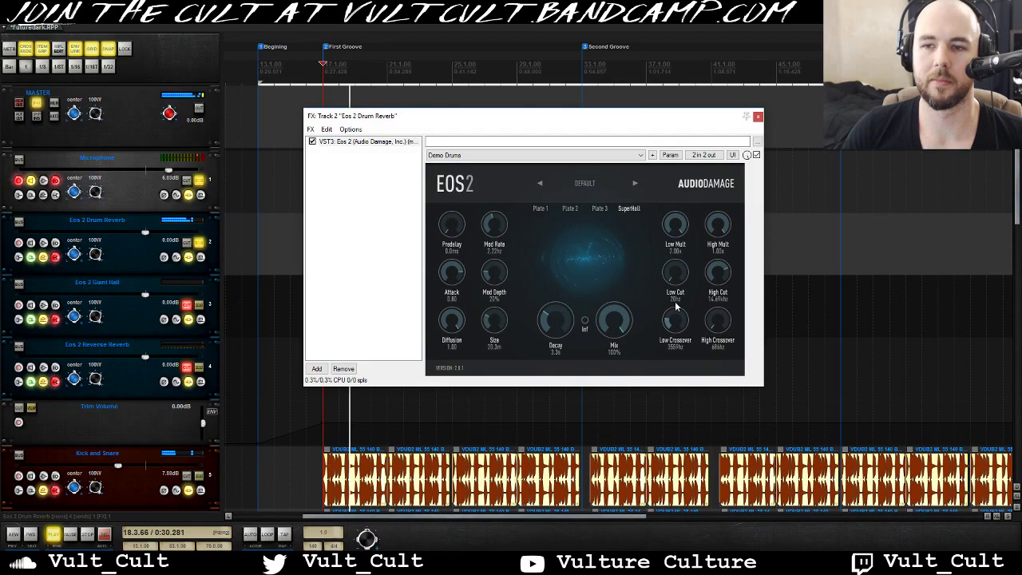
left_click_drag(673, 313, 673, 333)
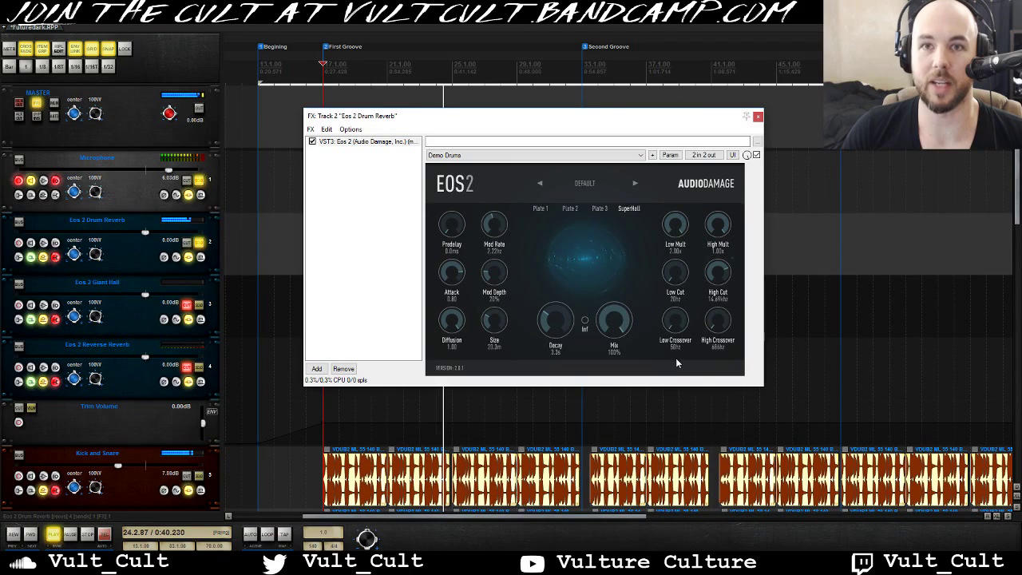
left_click_drag(675, 223, 671, 297)
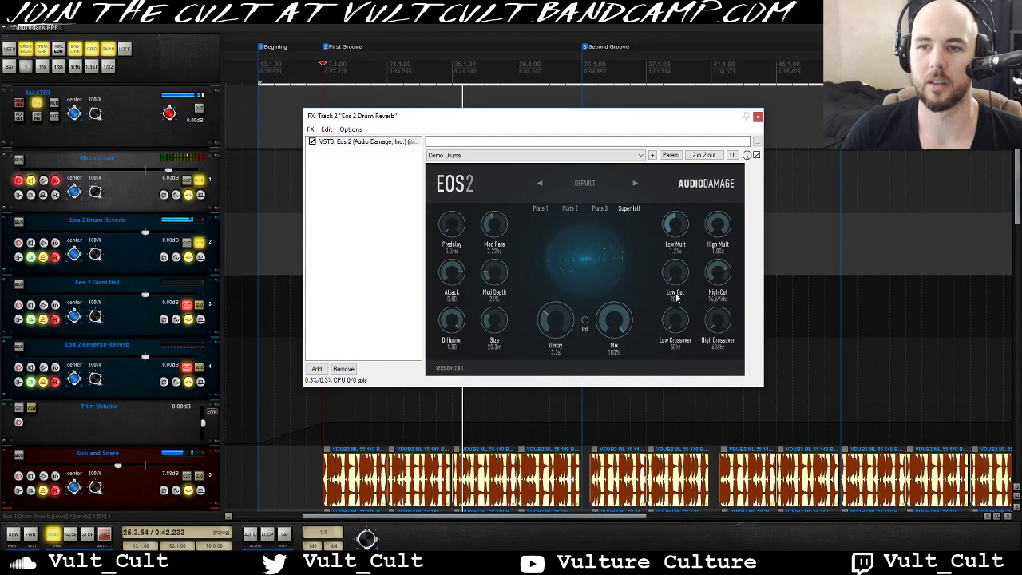
Lower High Mult to 0.26x and compare High Crossover at 500Hz and 7878Hz during playback.
left_click_drag(714, 325, 728, 297)
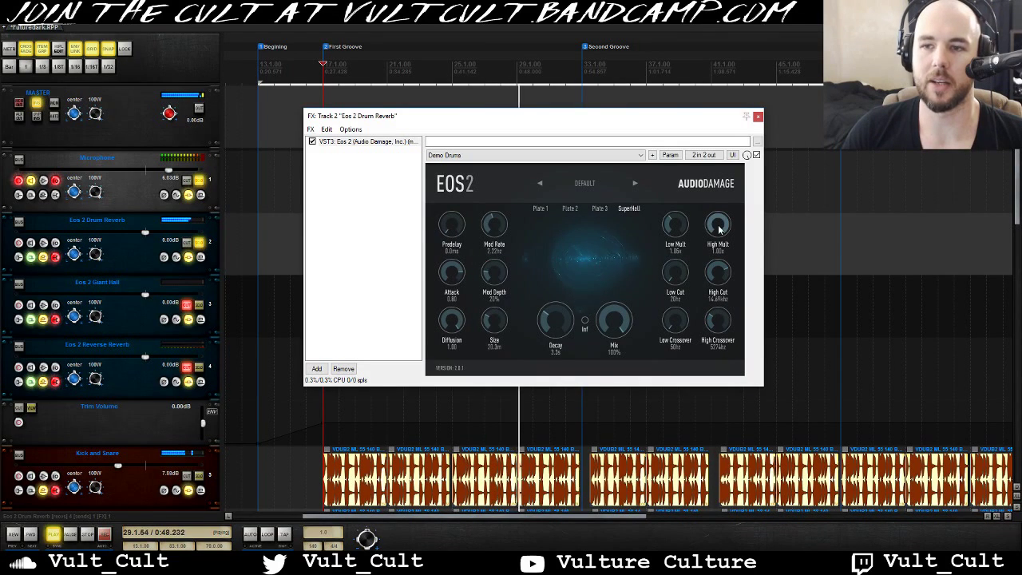
left_click_drag(716, 222, 702, 355)
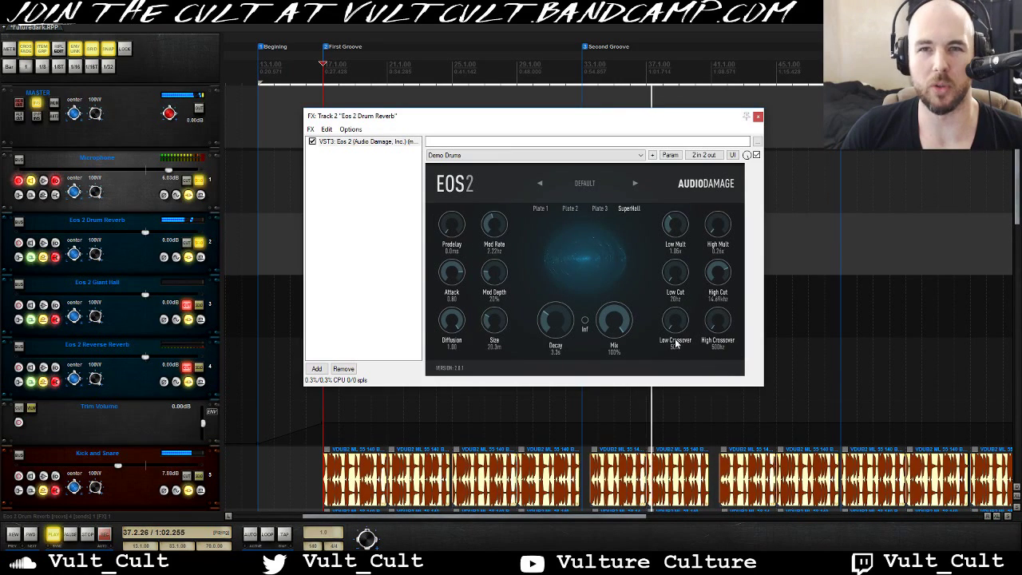
left_click_drag(718, 322, 719, 276)
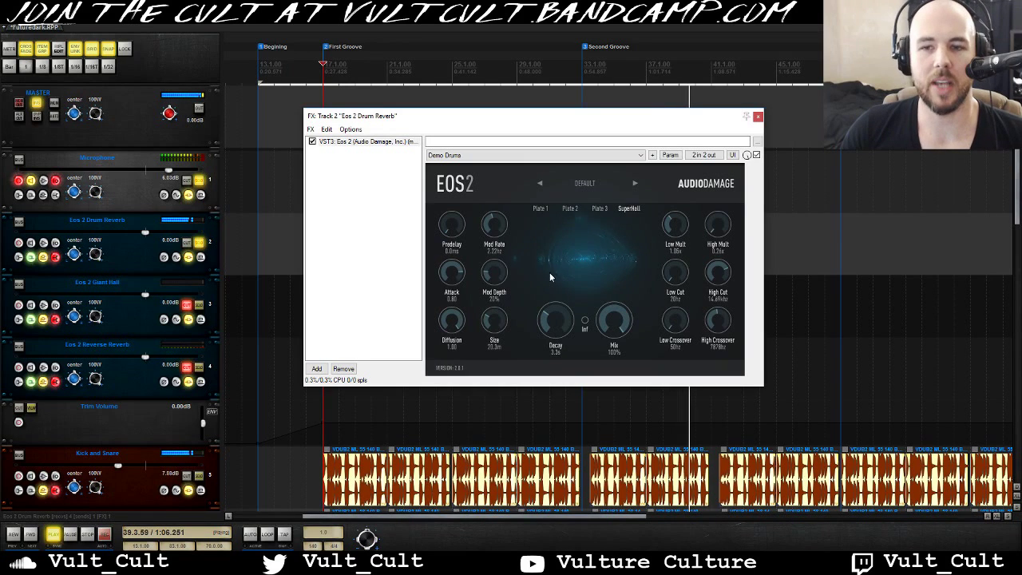
Compare Mix at 40% and 100% during playback, then stop playback.
mouse_move(612, 319)
left_mouse_down()
mouse_move(601, 375)
mouse_move(612, 452)
mouse_move(606, 351)
mouse_move(605, 390)
mouse_move(616, 334)
left_mouse_up()
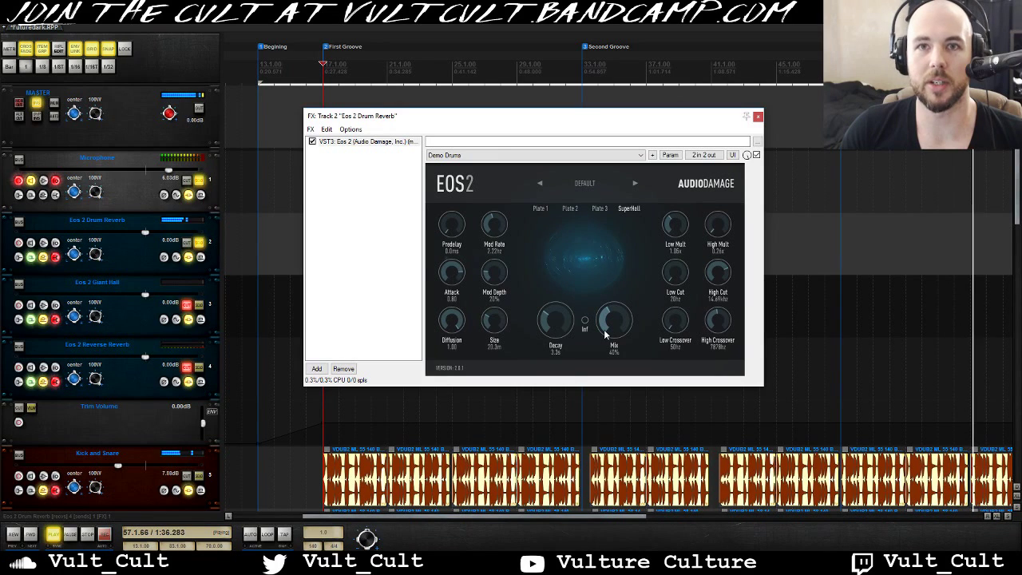
left_click_drag(604, 329, 639, 308)
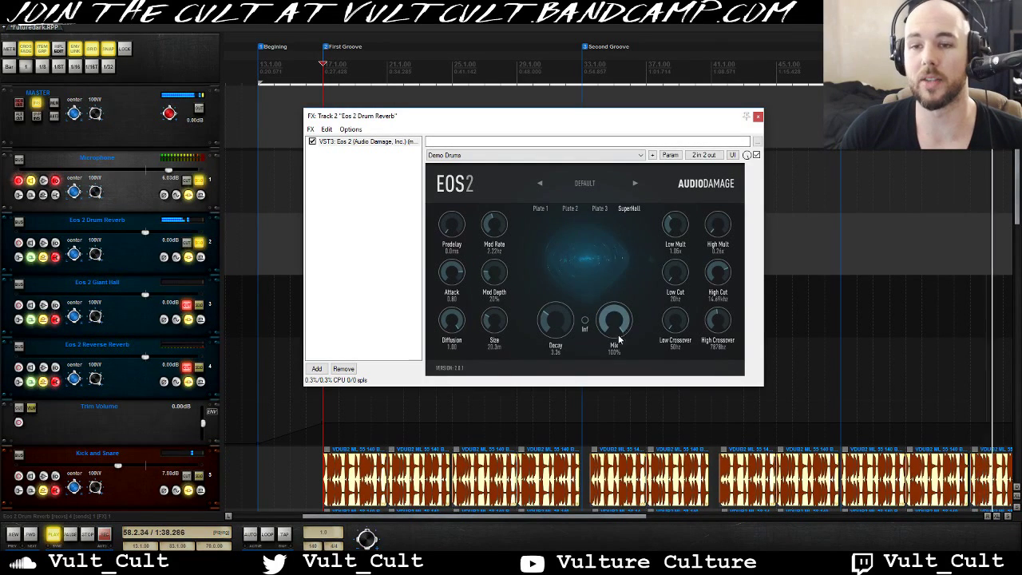
key("space")
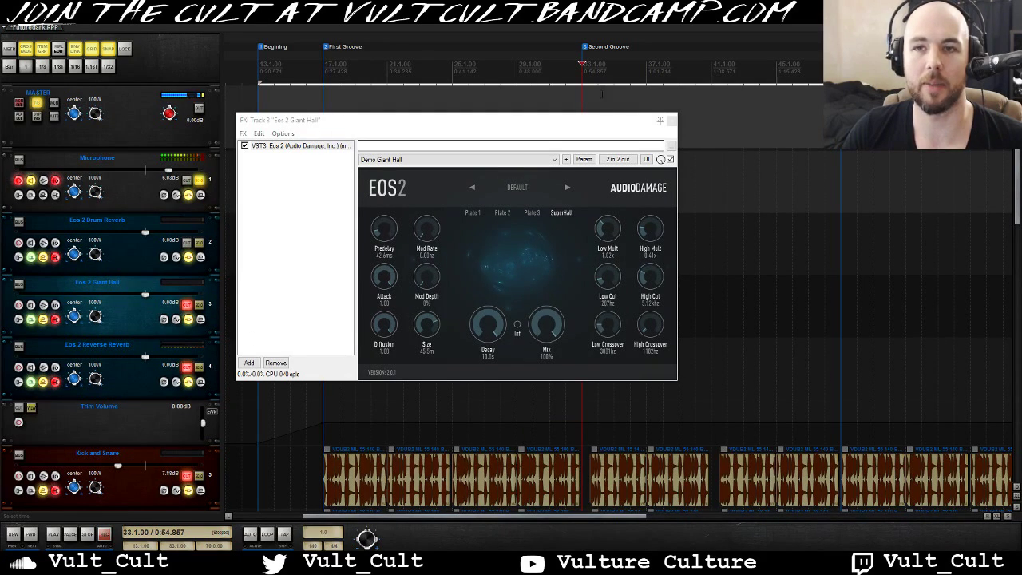
Play the groove from the Second Groove marker with the Eos 2 Giant Hall track muted, then unmuted.
key("space")
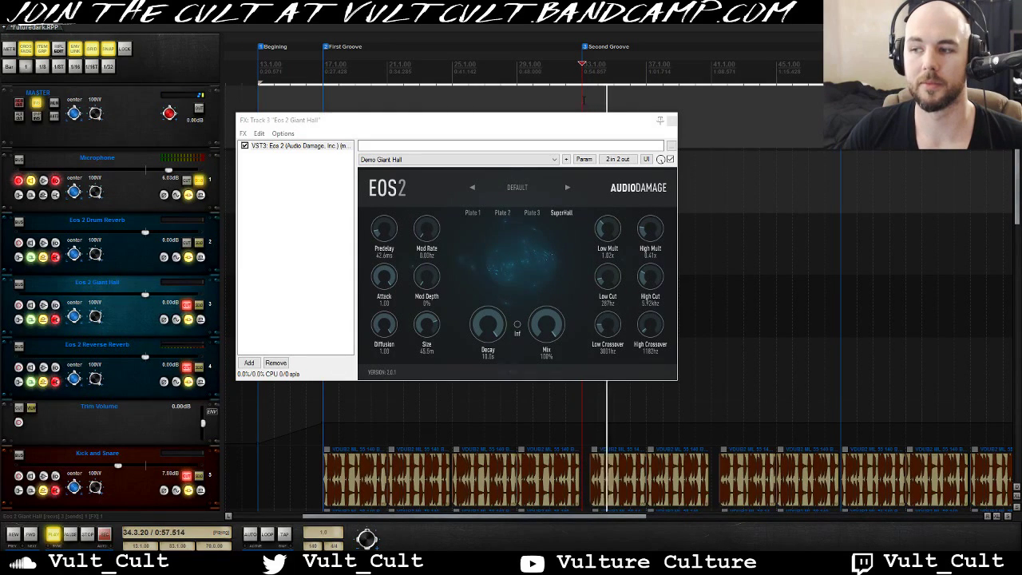
key("space")
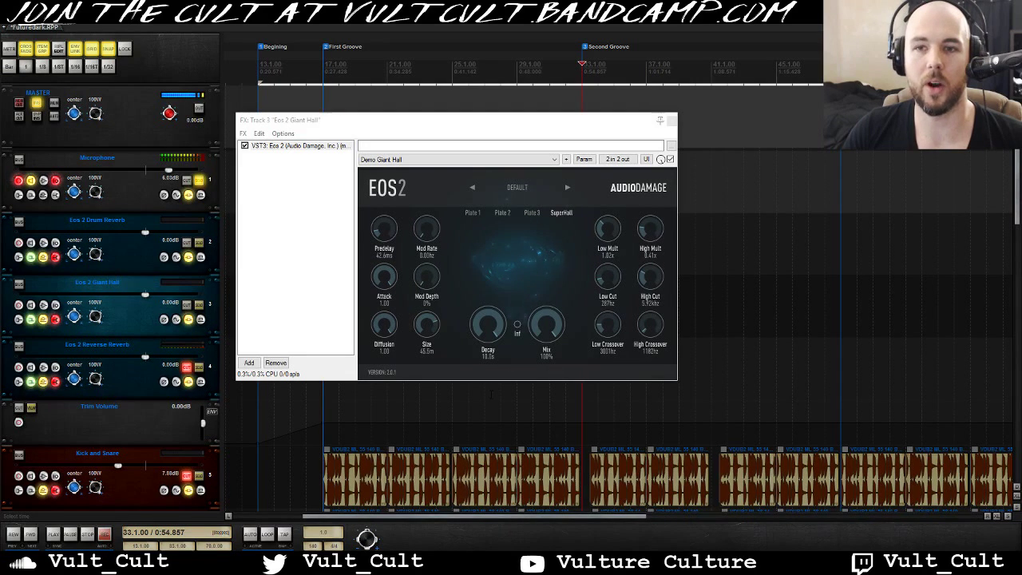
key("space")
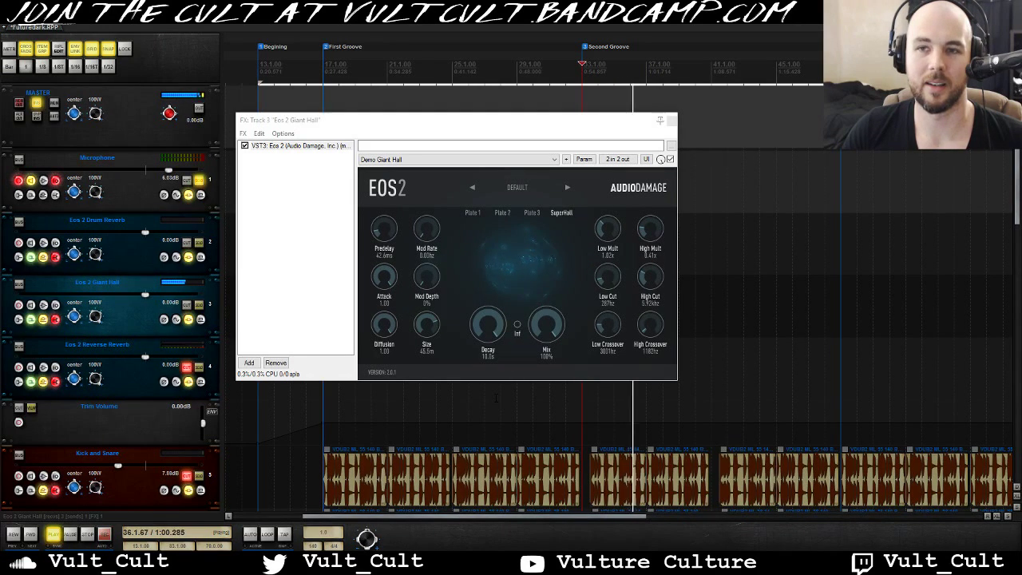
key("space")
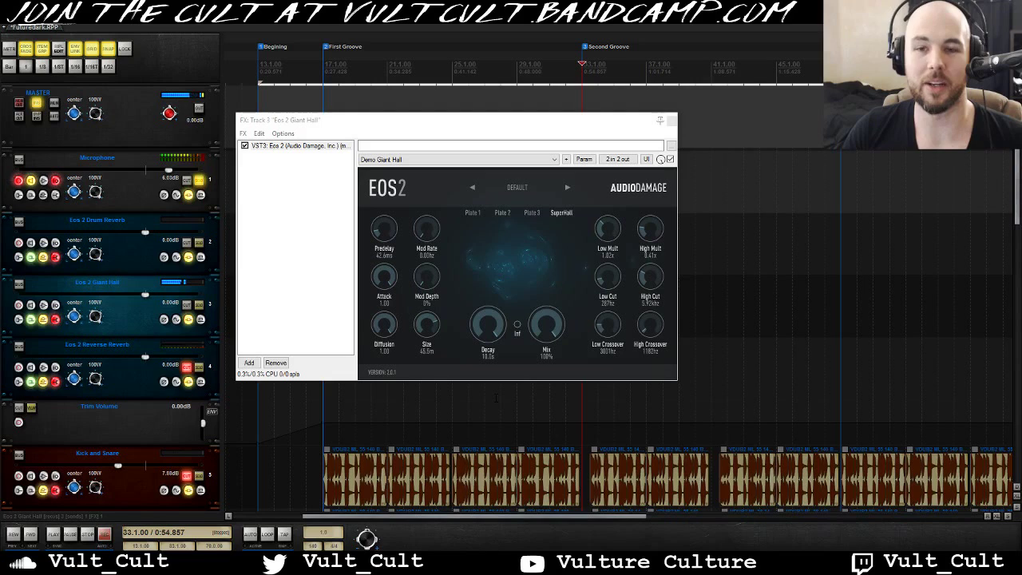
Turn on Inf to hold the Giant Hall tail, and set Mod Rate to 0.74Hz and Mod Depth to 100%.
left_click(517, 327)
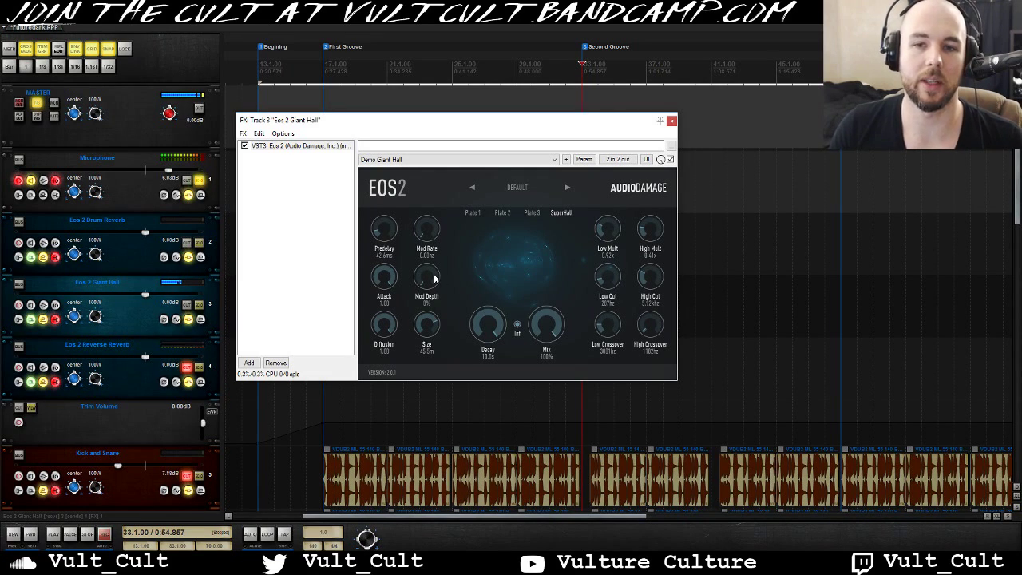
left_click_drag(435, 235, 432, 220)
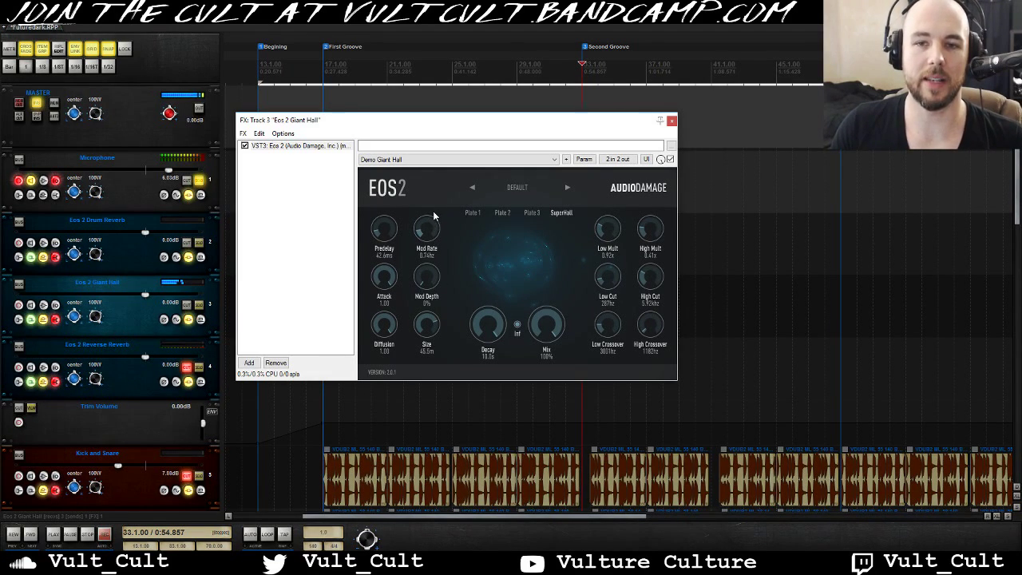
left_click_drag(425, 287, 443, 176)
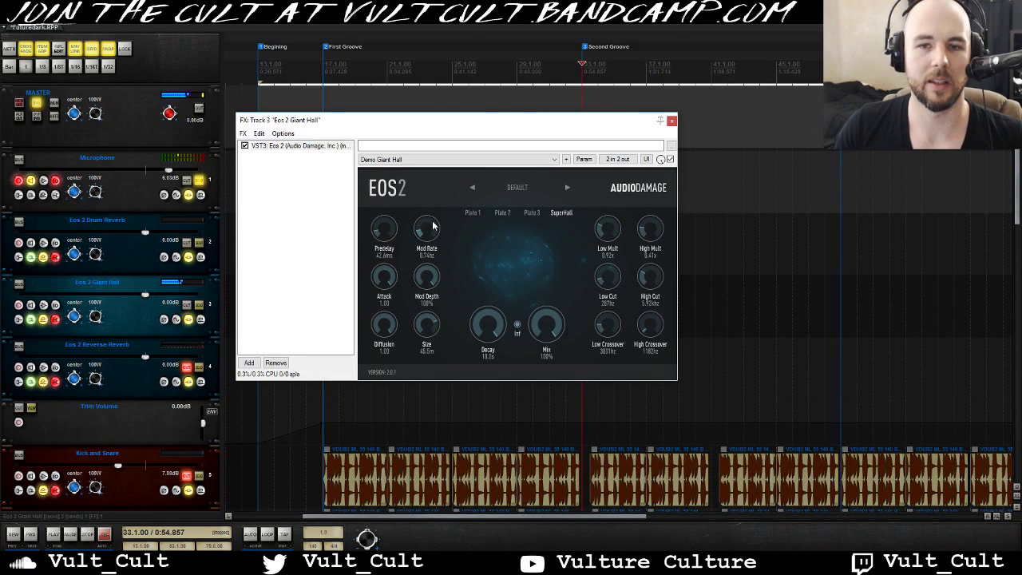
Compare the Giant Hall's Mod Rate at 0.46Hz and 2.16Hz on the held tail, then set it to 0.76Hz.
left_click_drag(432, 227, 432, 231)
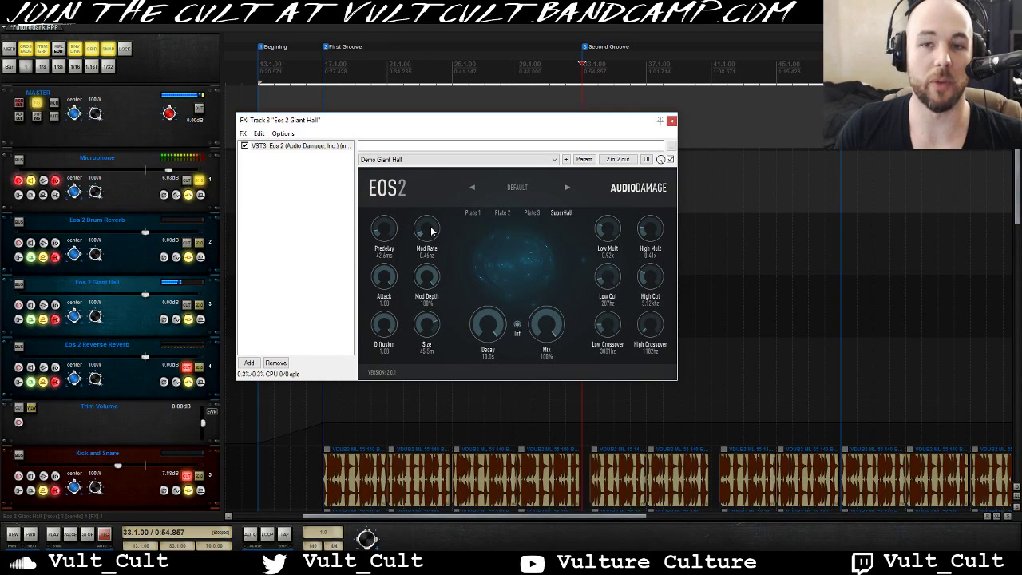
left_click_drag(432, 230, 448, 155)
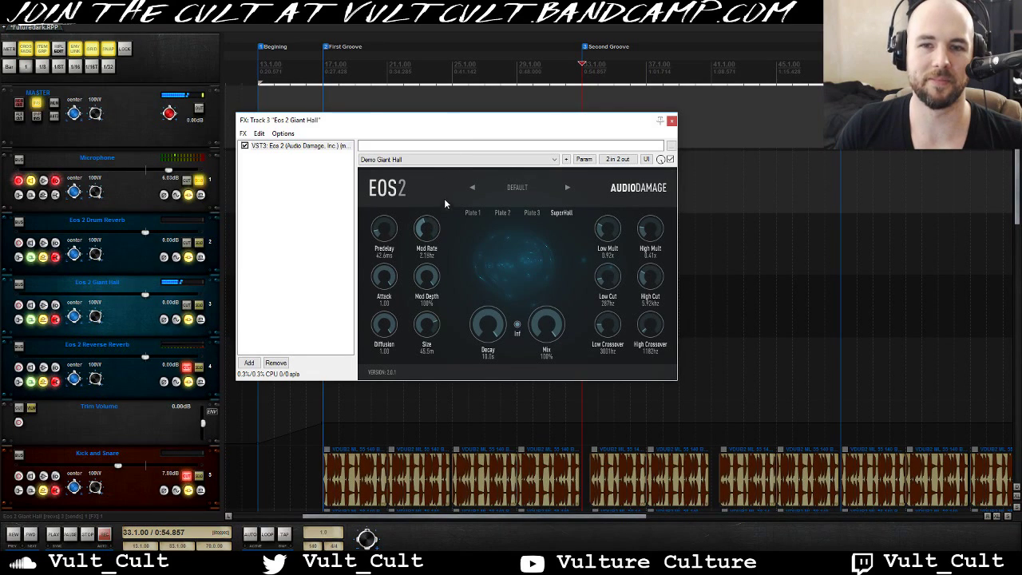
left_click_drag(425, 230, 424, 230)
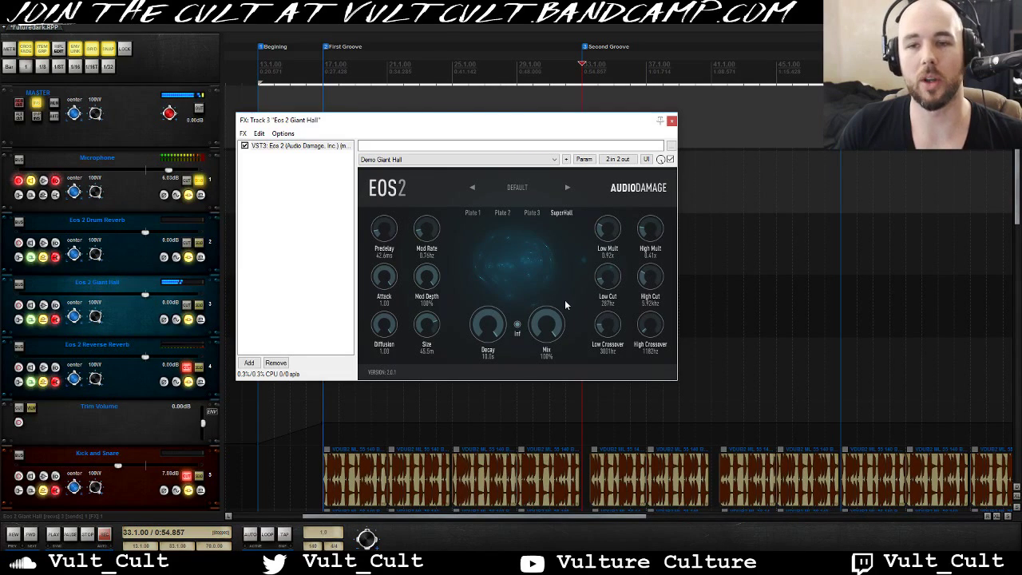
Reduce Mod Depth to 0% and Mod Rate to 0.24Hz, then play a short burst and hold its tail with Inf.
left_click_drag(427, 276, 455, 287)
left_click_drag(425, 230, 420, 246)
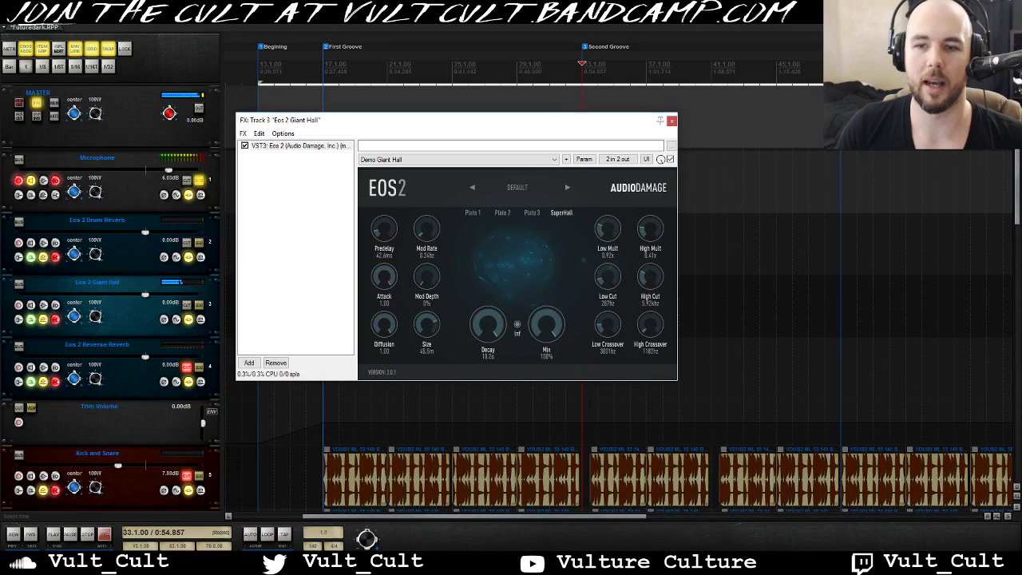
key("space")
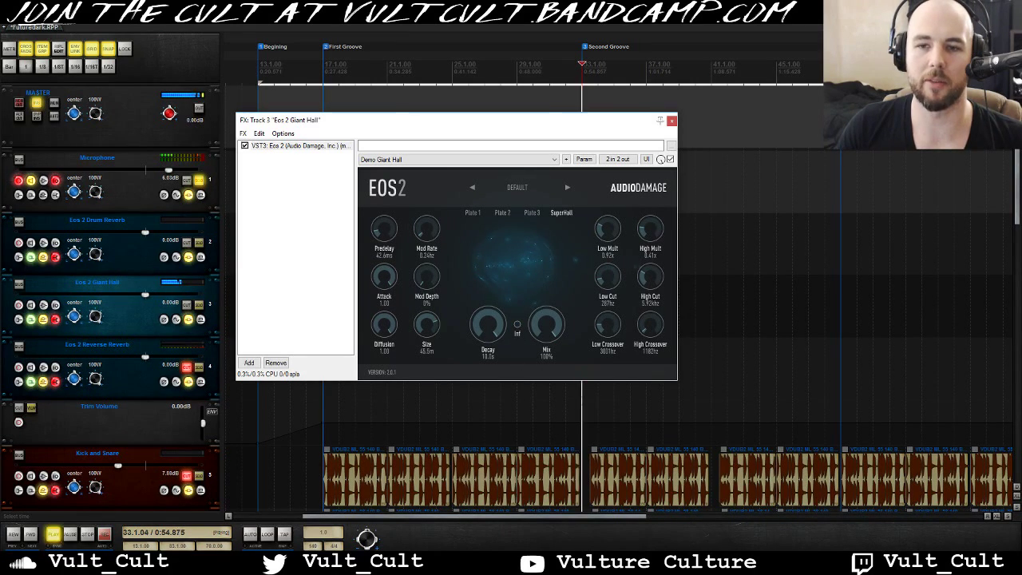
key("space")
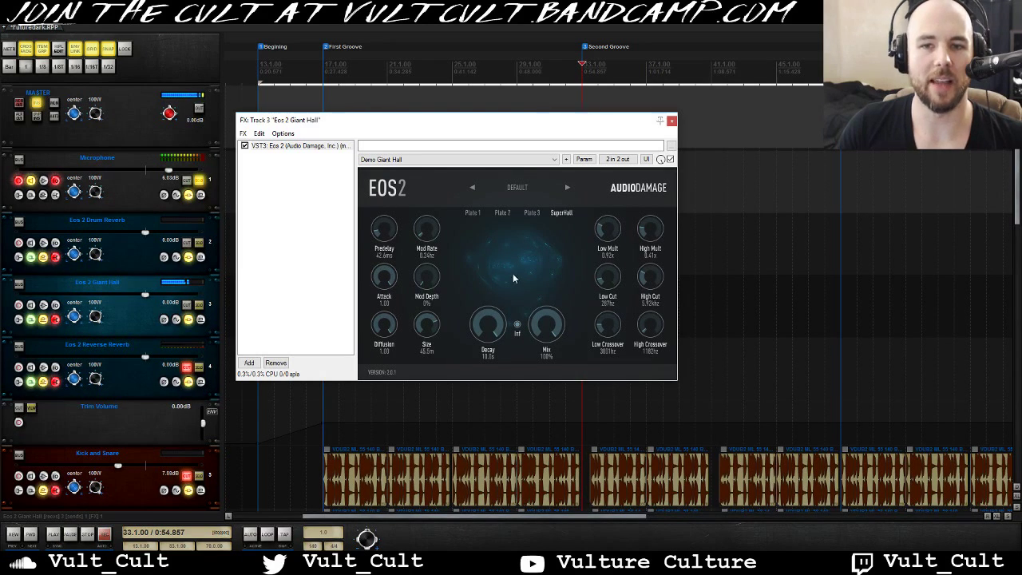
Set Mod Depth to 100% and Mod Rate to 0.52Hz, then turn off Inf, play the groove briefly and stop.
left_click_drag(434, 279, 453, 165)
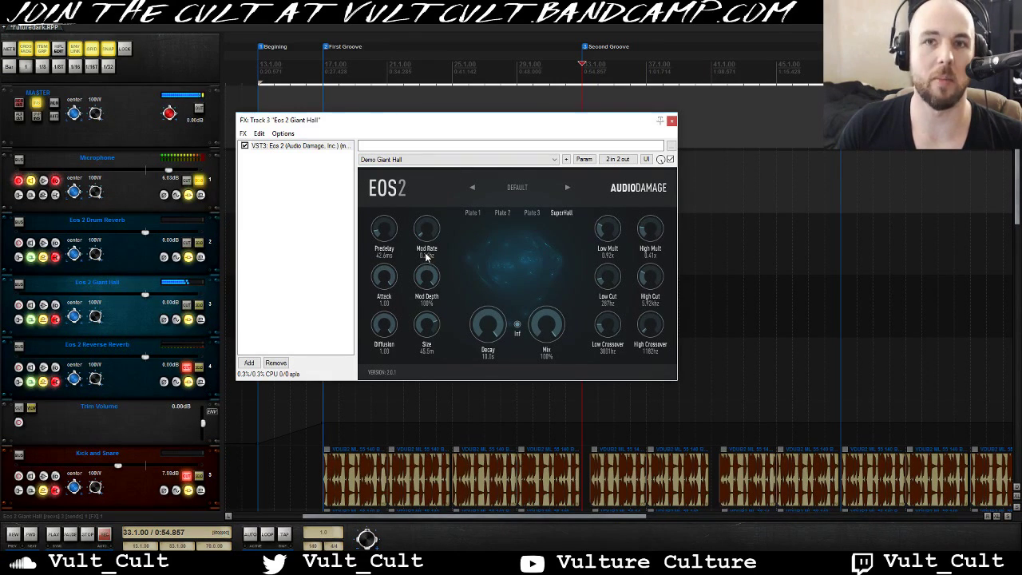
left_click_drag(423, 223, 425, 220)
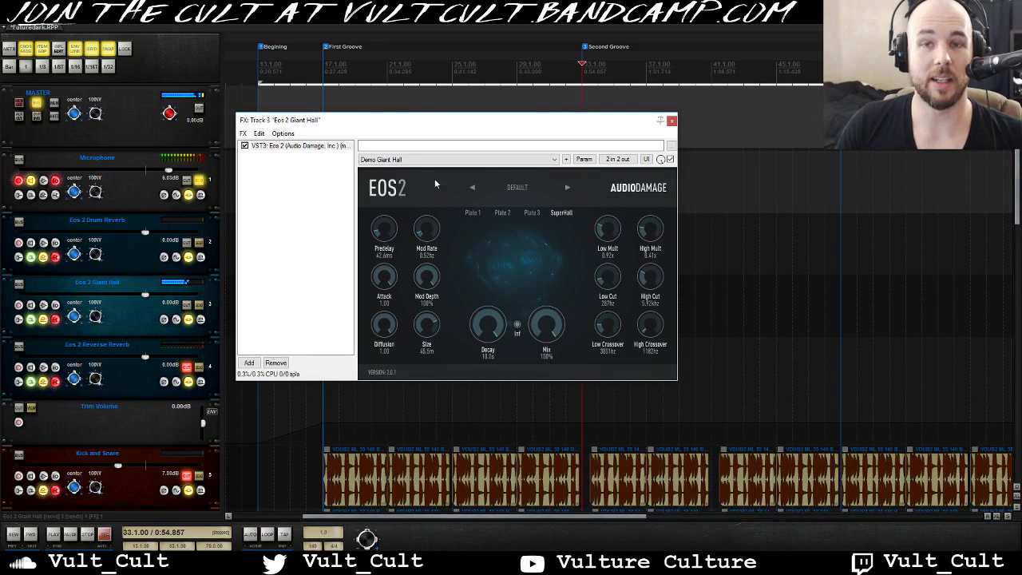
key("space")
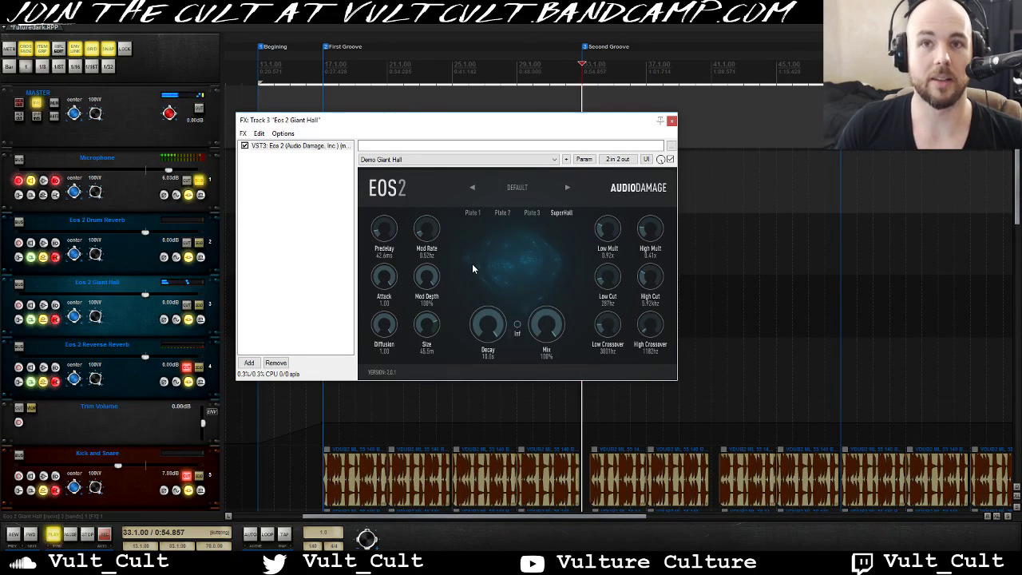
key("space")
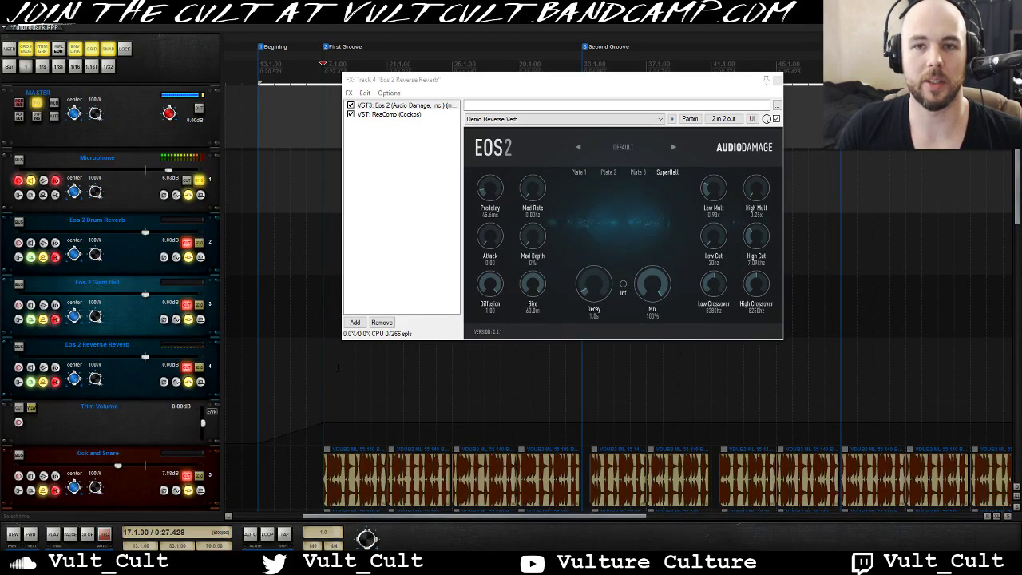
Play the First Groove briefly without the reverse reverb, stop, and unmute the Eos 2 Reverse Reverb track.
key("space")
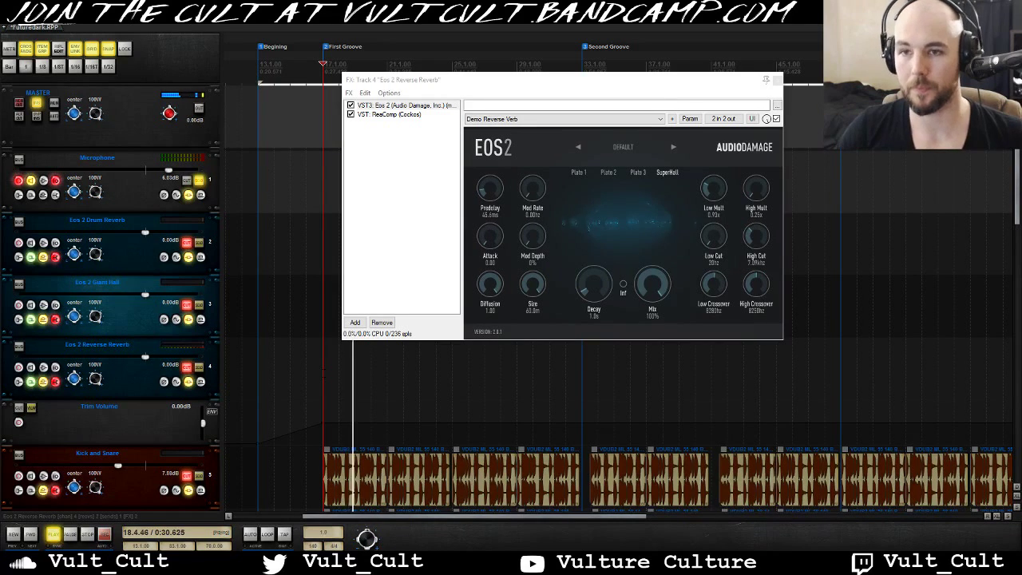
key("space")
left_click(187, 368)
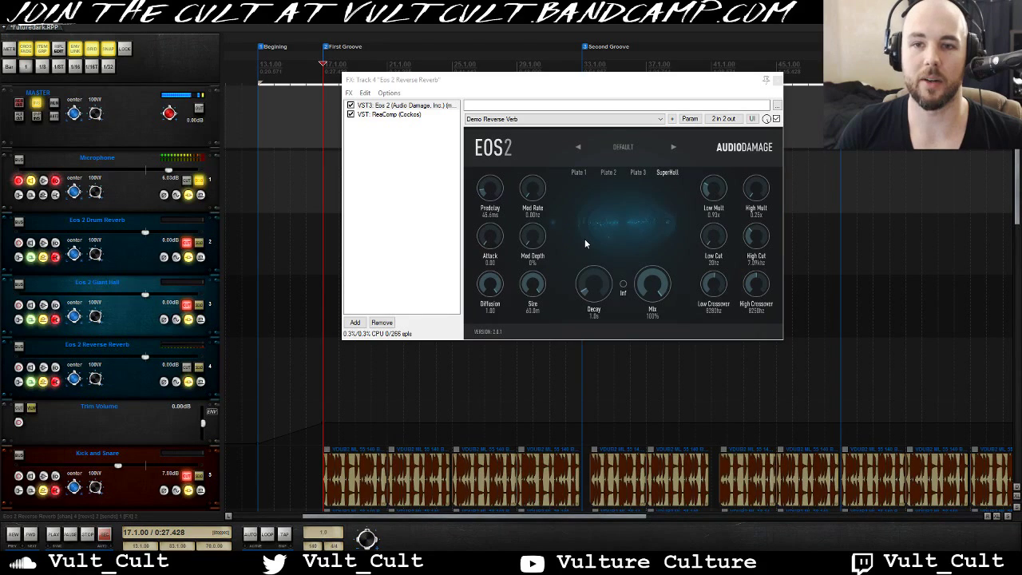
Play the groove through the reverse reverb, compare Attack at 0.83 and 0.00, and stop playback.
key("space")
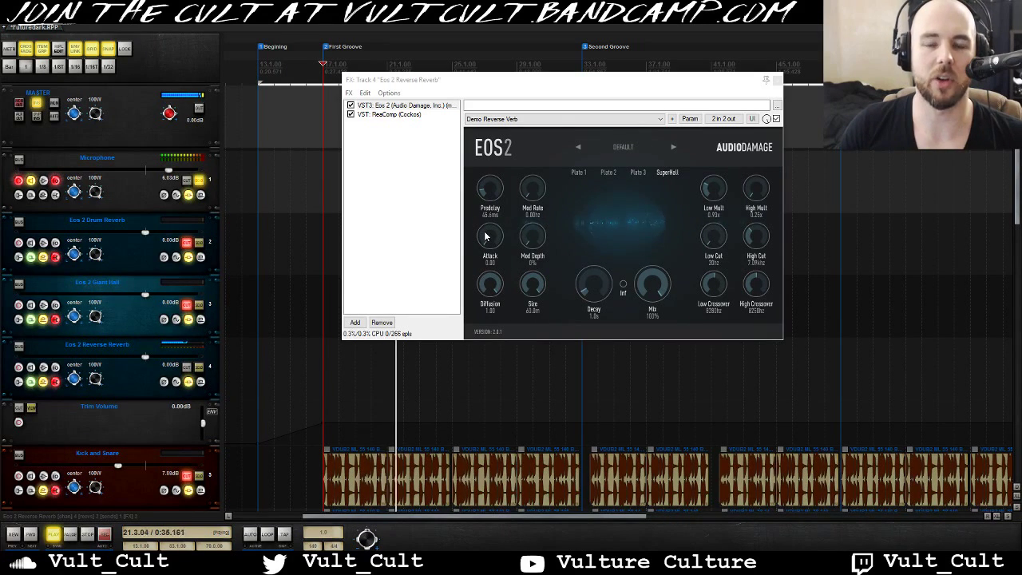
mouse_move(485, 235)
left_mouse_down()
mouse_move(503, 156)
mouse_move(490, 226)
left_mouse_up()
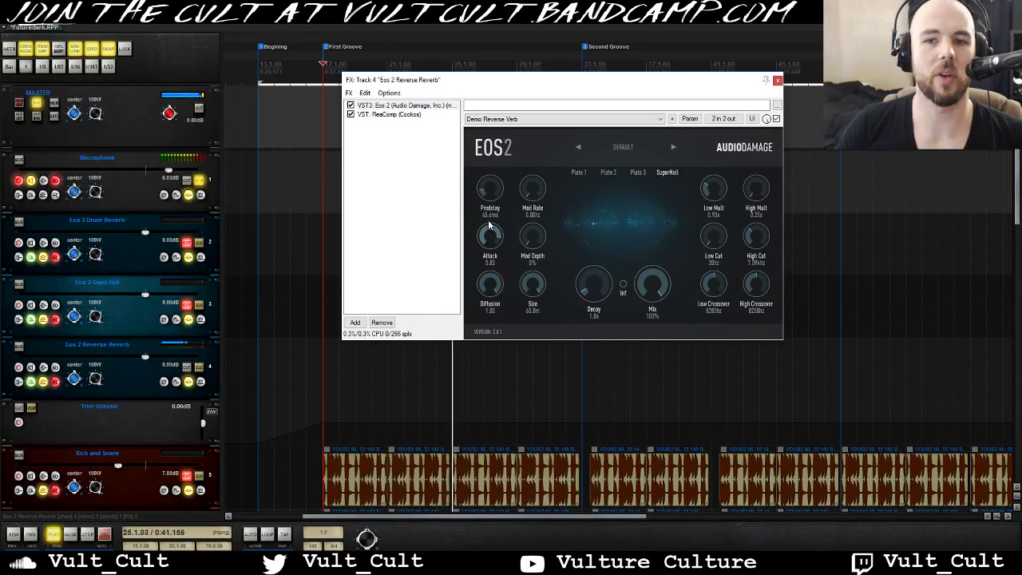
left_click_drag(489, 225, 476, 392)
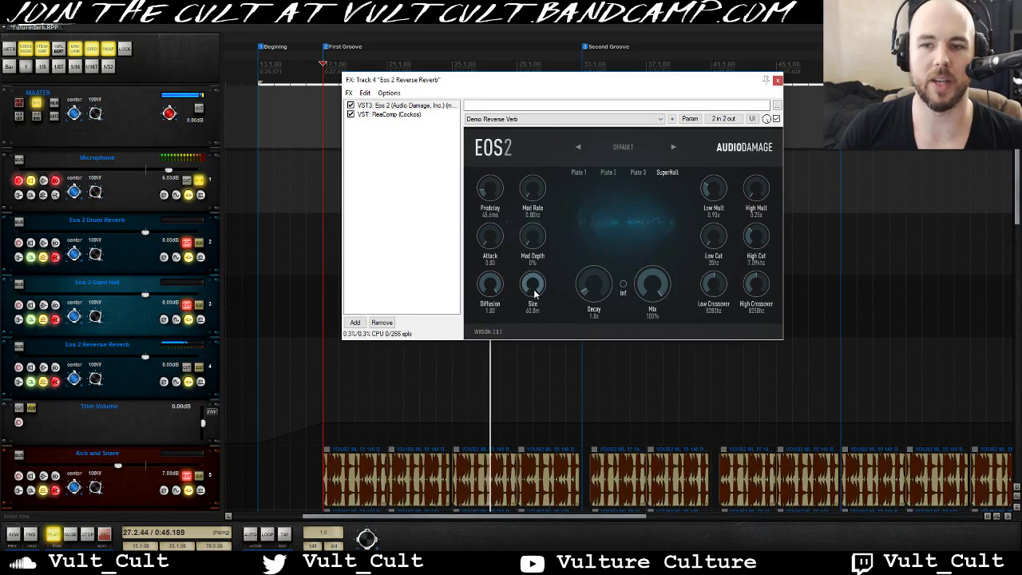
key("space")
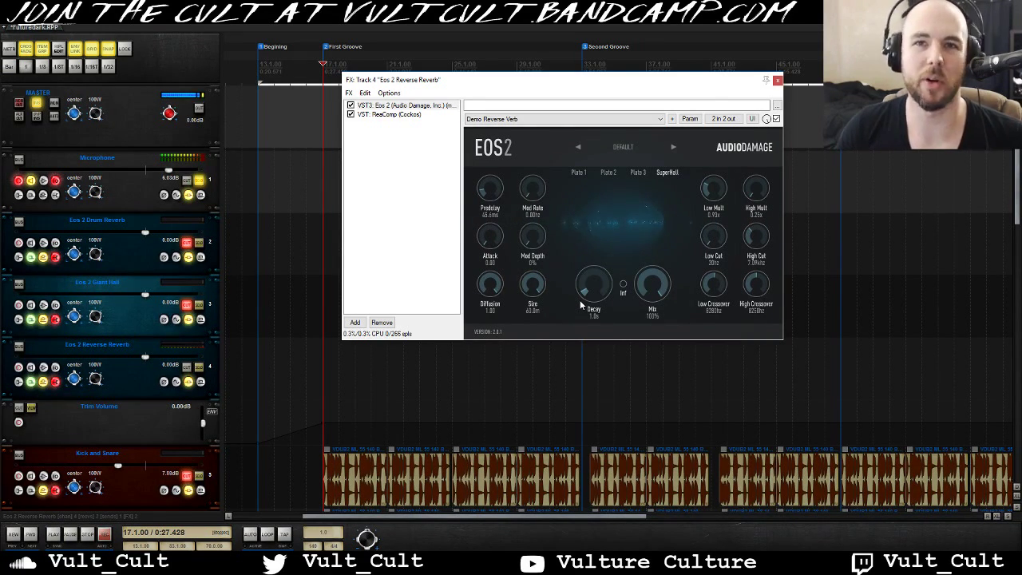
Audition the reverse reverb from the Begining marker into the First Groove, and stop playback.
mouse_move(586, 295)
left_mouse_down()
mouse_move(595, 275)
mouse_move(586, 297)
left_mouse_up()
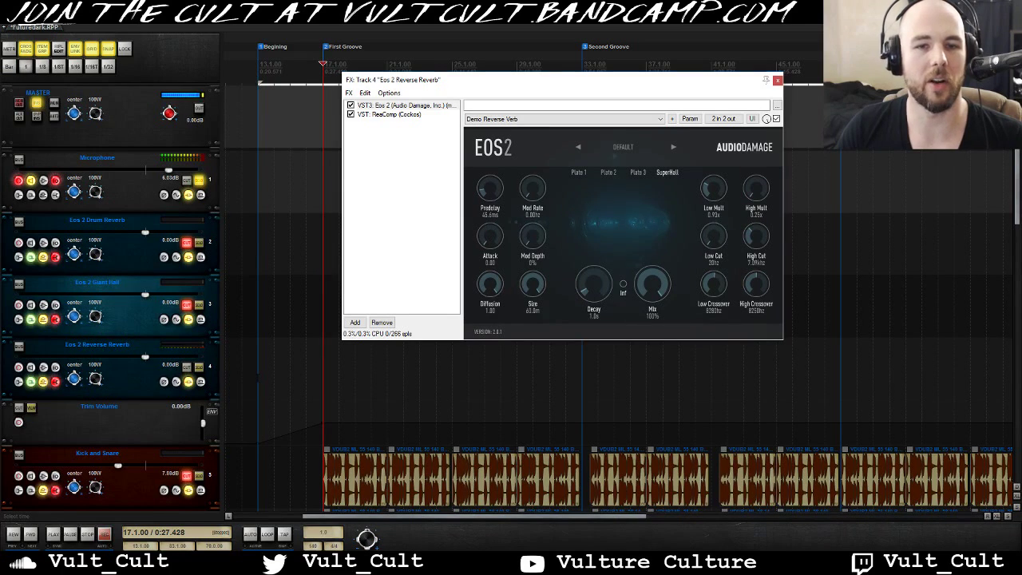
left_click(330, 354)
key("space")
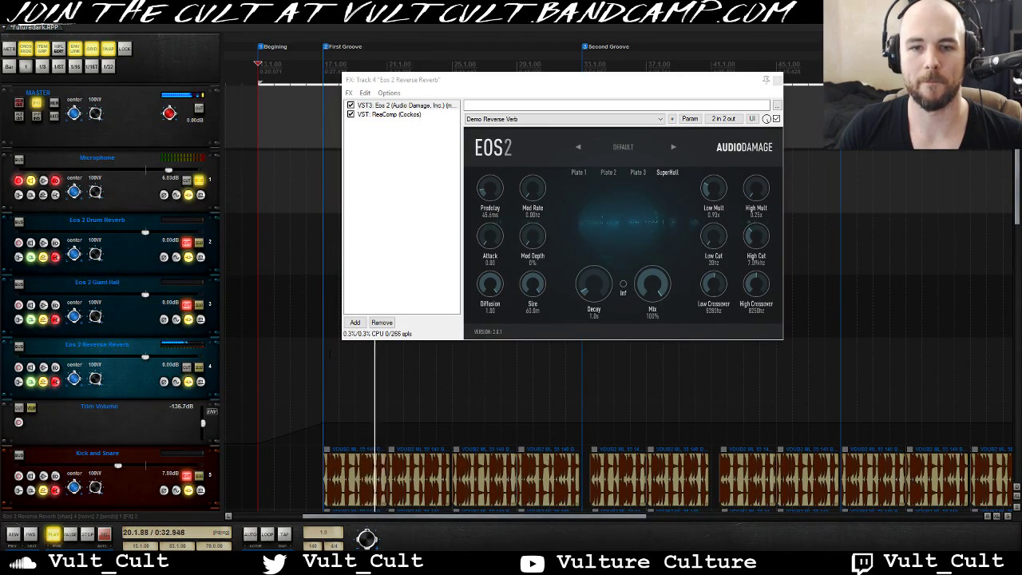
key("space")
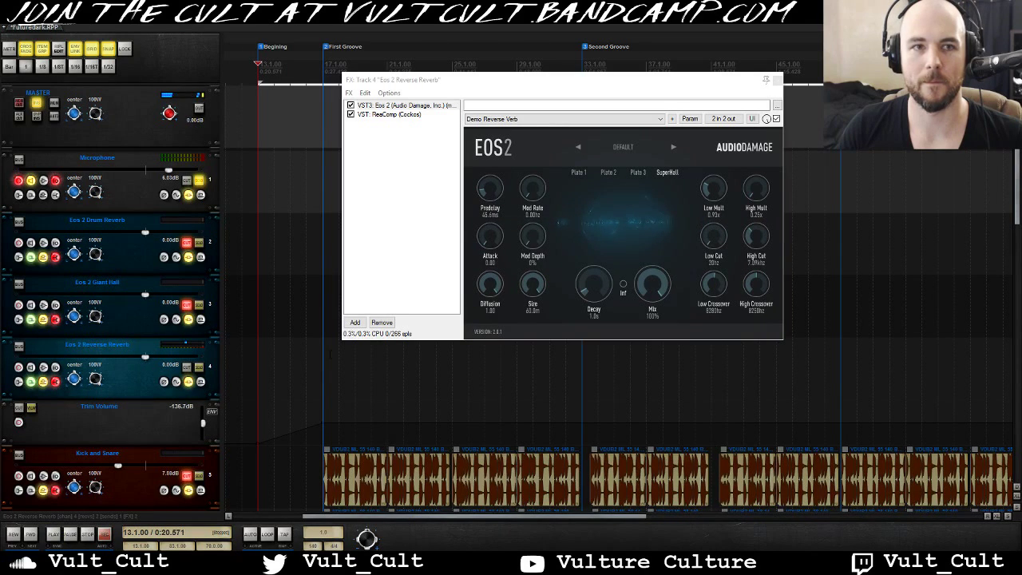